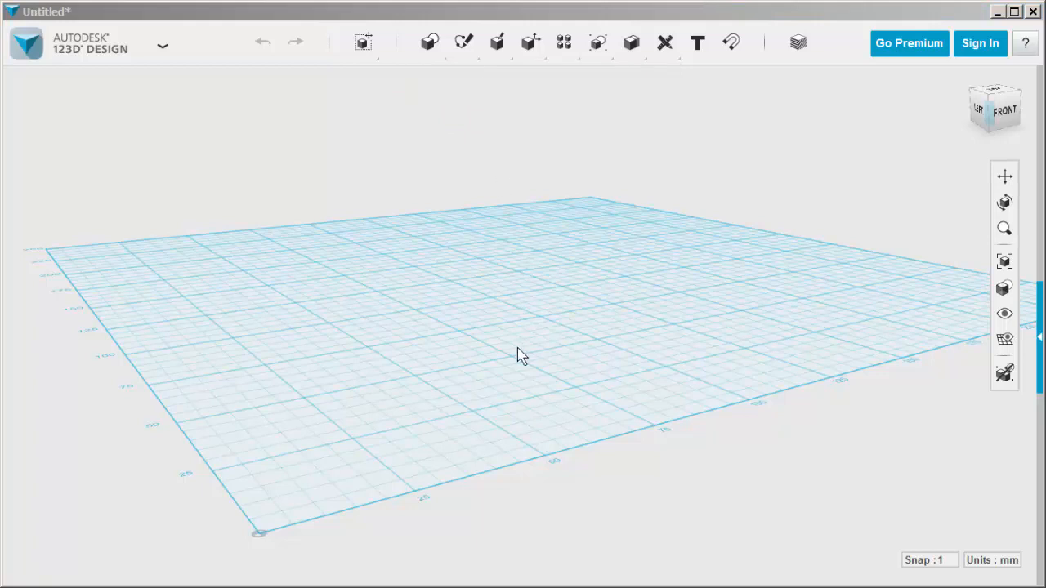
- Place a cylinder at the centre of the grid
{"action": "left_click", "coordinate": [500, 382]}
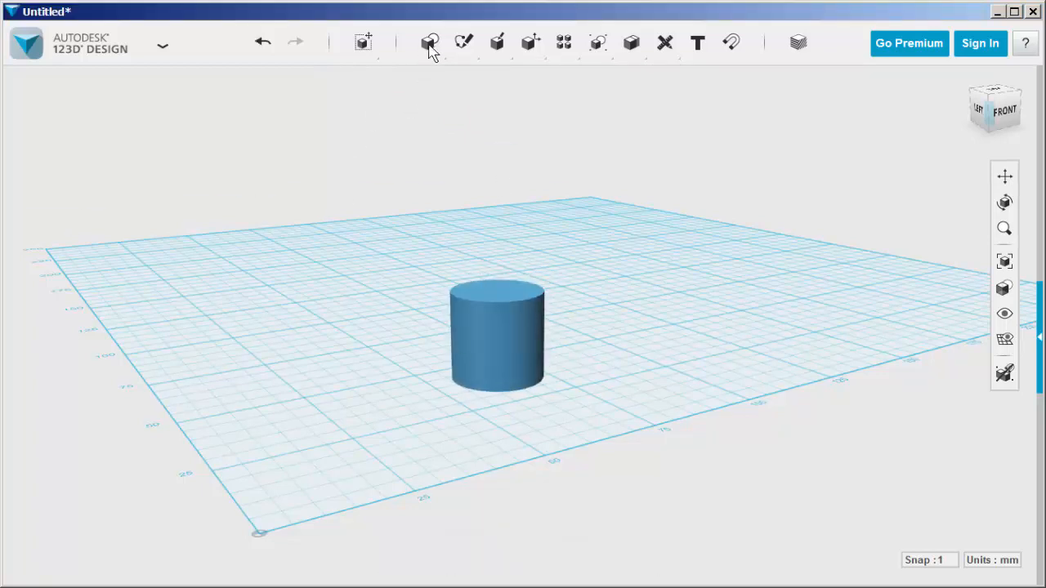
{"action": "mouse_move", "coordinate": [429, 42]}
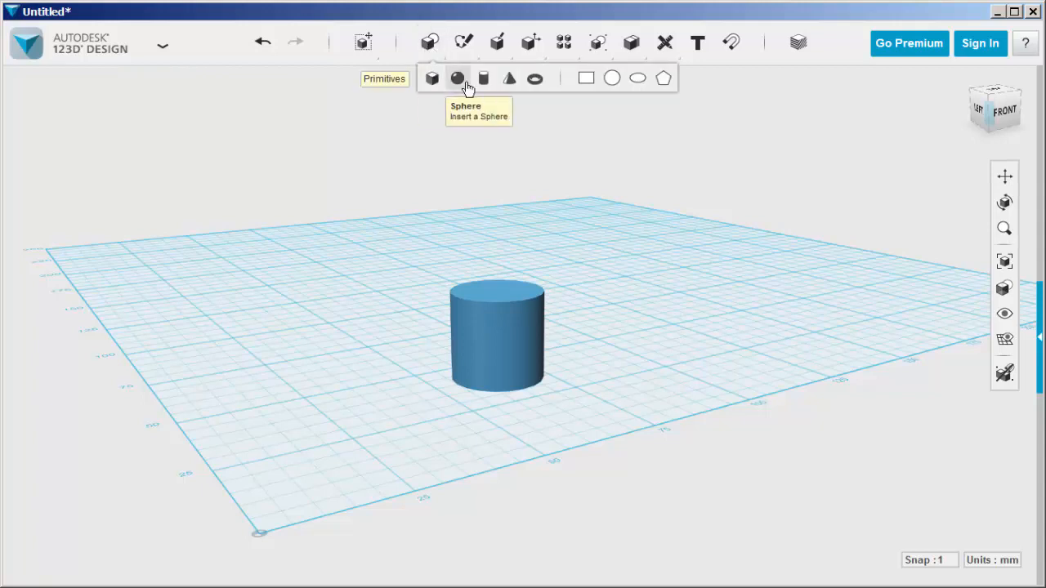
- Snap a torus onto the cylinder's top with minor radius .75 as a thin rim ring
{"action": "left_click", "coordinate": [533, 79]}
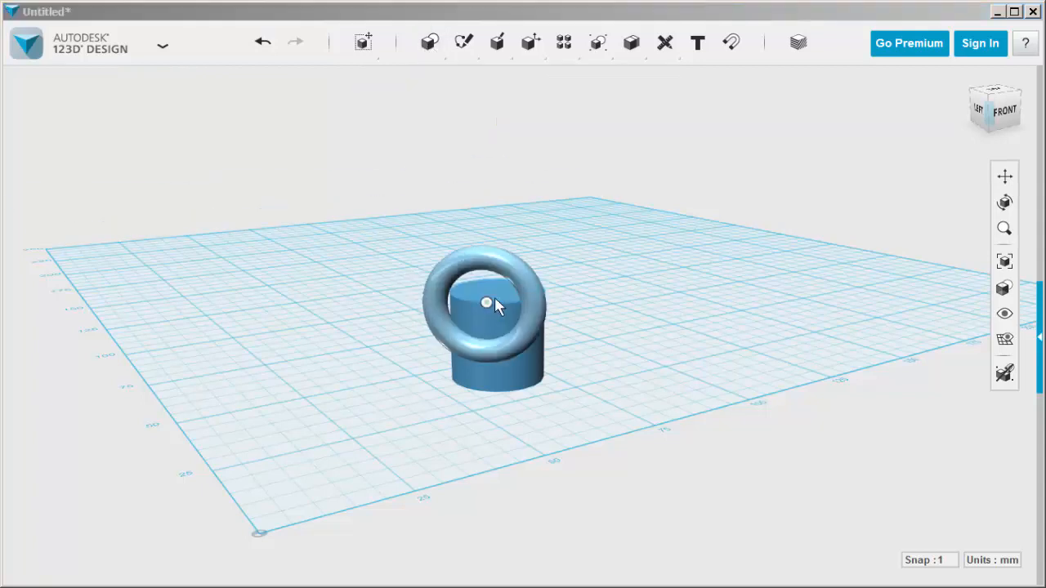
{"action": "left_click", "coordinate": [496, 292]}
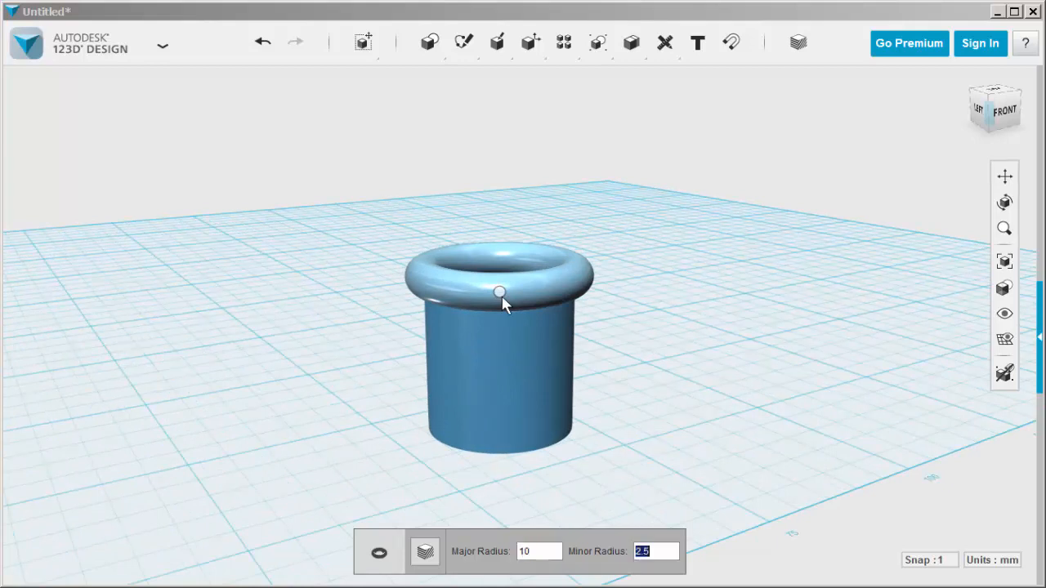
{"action": "left_click", "coordinate": [502, 297]}
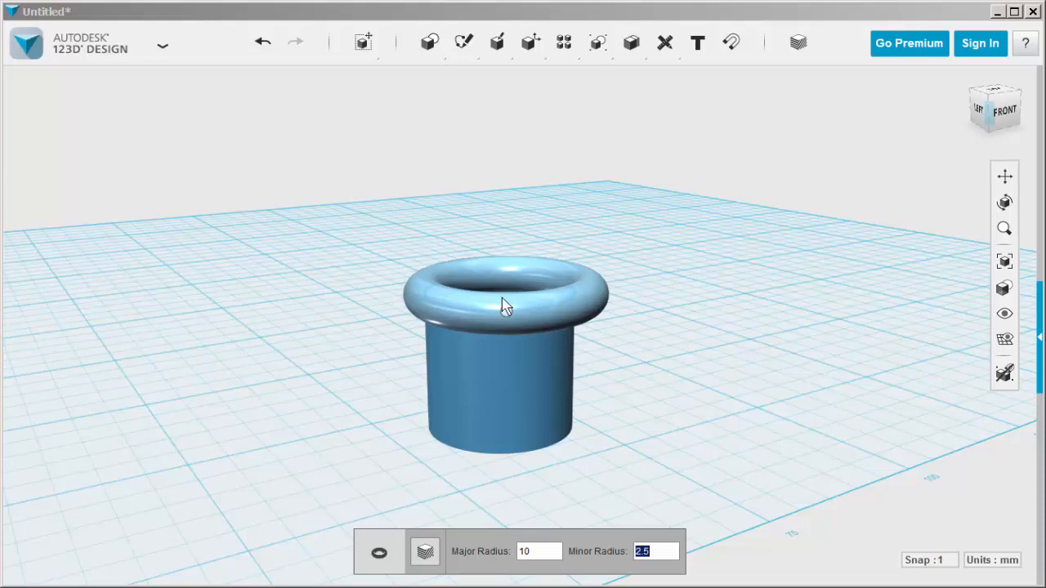
{"action": "type", "text": ".75"}
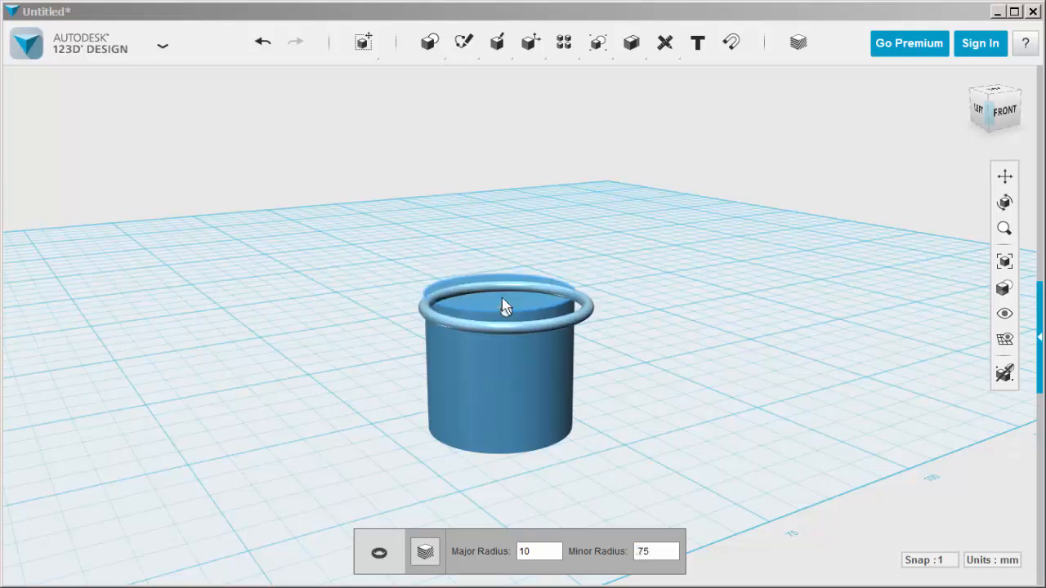
{"action": "key", "text": "Return"}
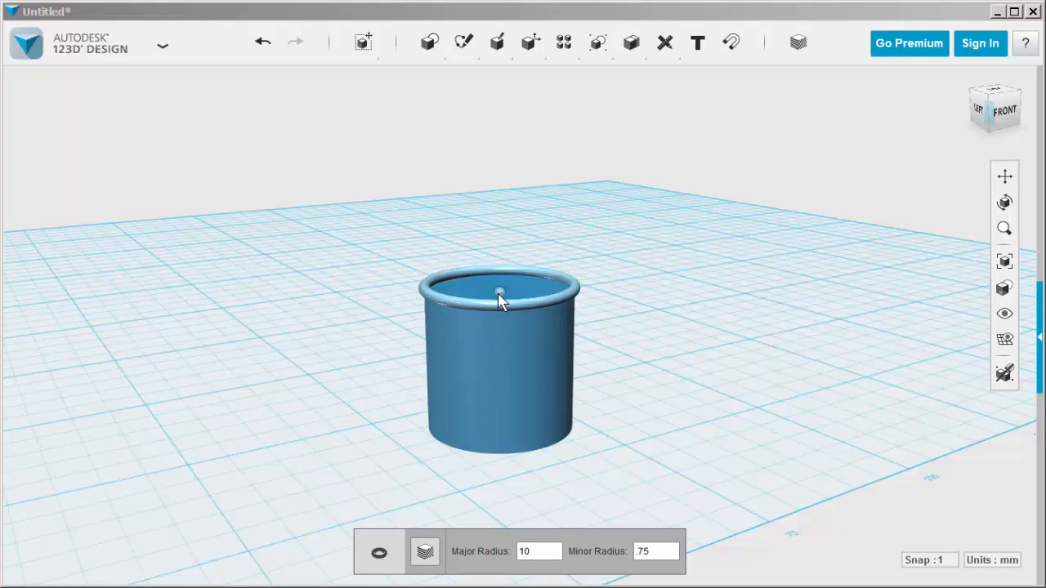
{"action": "left_click", "coordinate": [500, 299]}
{"action": "right_click_drag", "start_coordinate": [368, 289], "coordinate": [369, 309]}
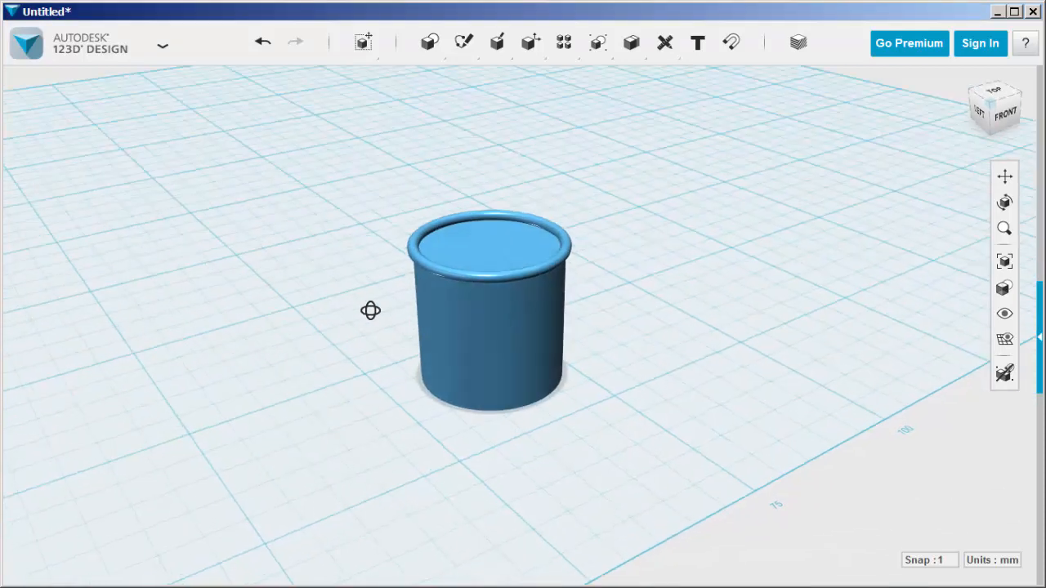
- Rotate the ring 90 deg upright and raise it 12 mm above the cylinder with Move
{"action": "left_click", "coordinate": [486, 275]}
{"action": "left_click", "coordinate": [405, 553]}
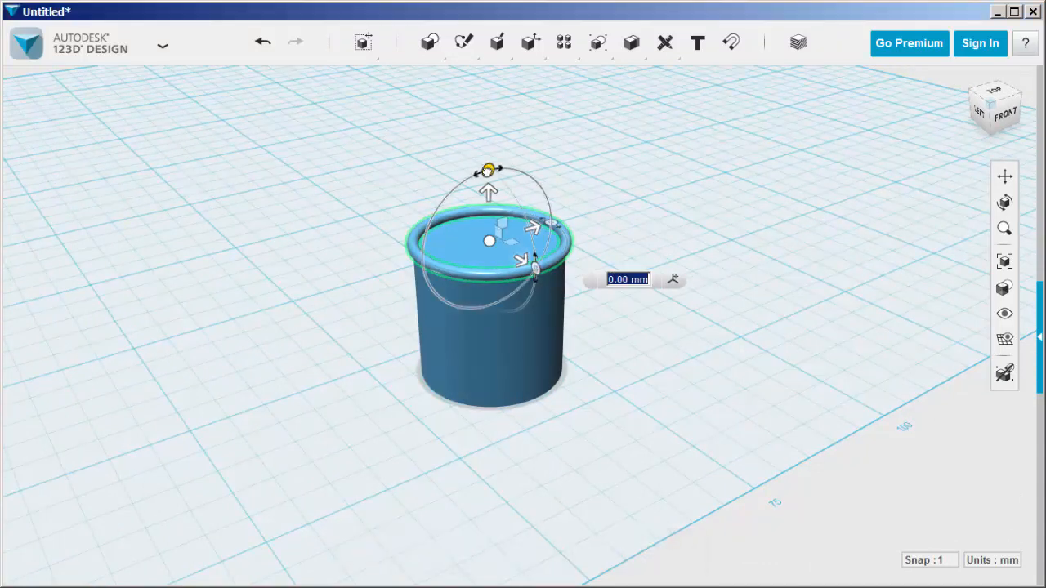
{"action": "mouse_move", "coordinate": [487, 169]}
{"action": "left_mouse_down"}
{"action": "mouse_move", "coordinate": [430, 222]}
{"action": "mouse_move", "coordinate": [421, 262]}
{"action": "left_mouse_up"}
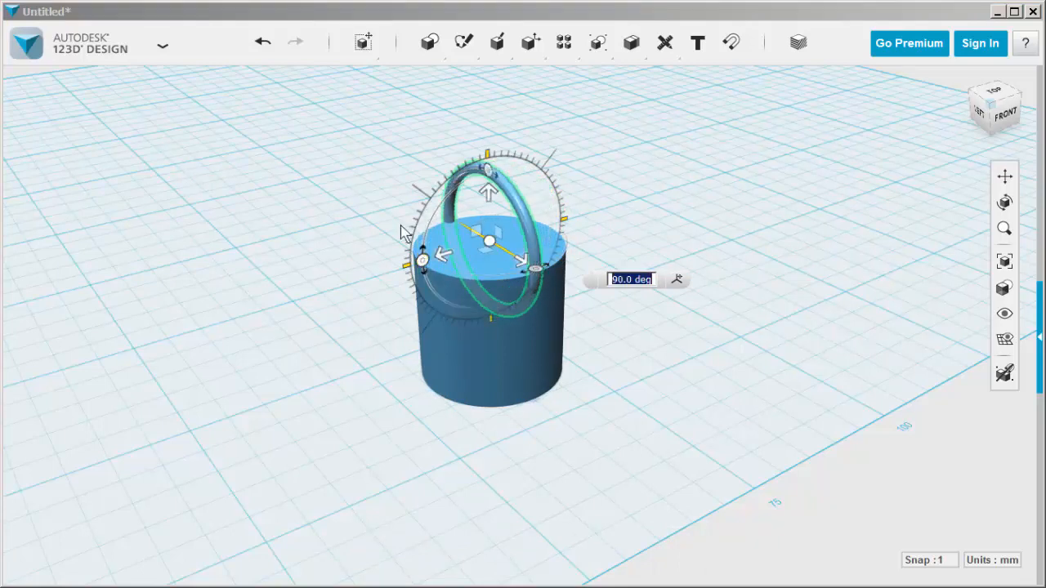
{"action": "left_click_drag", "start_coordinate": [488, 197], "coordinate": [486, 106]}
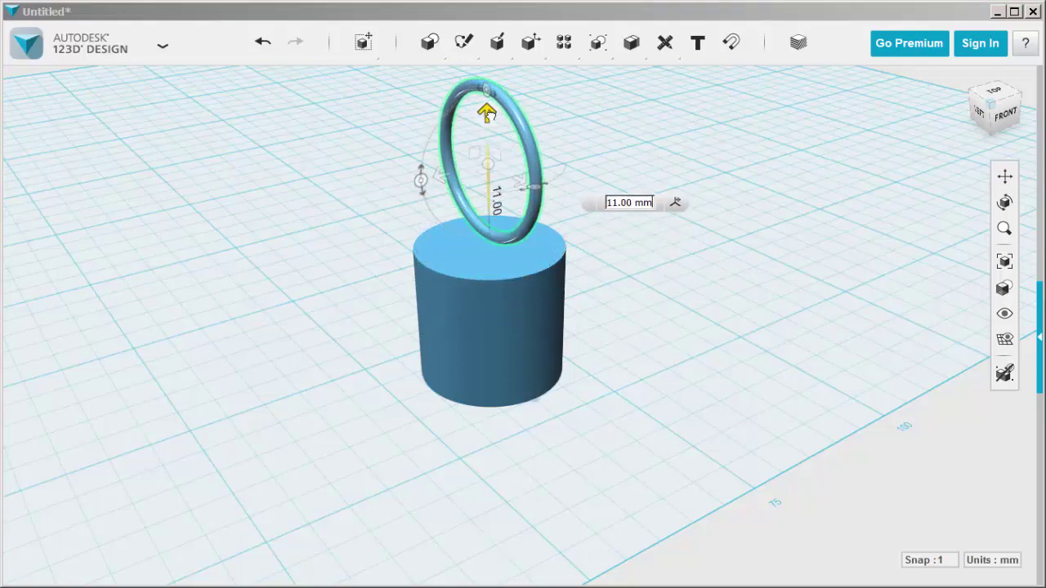
{"action": "left_click", "coordinate": [335, 224]}
{"action": "middle_click_drag", "start_coordinate": [400, 204], "coordinate": [441, 326]}
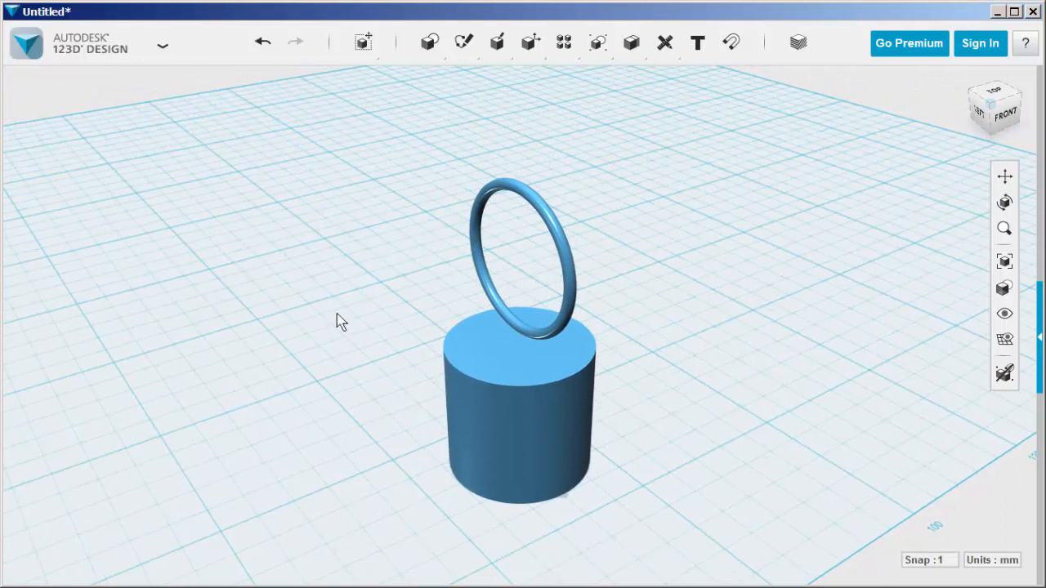
{"action": "right_click_drag", "start_coordinate": [333, 309], "coordinate": [330, 299]}
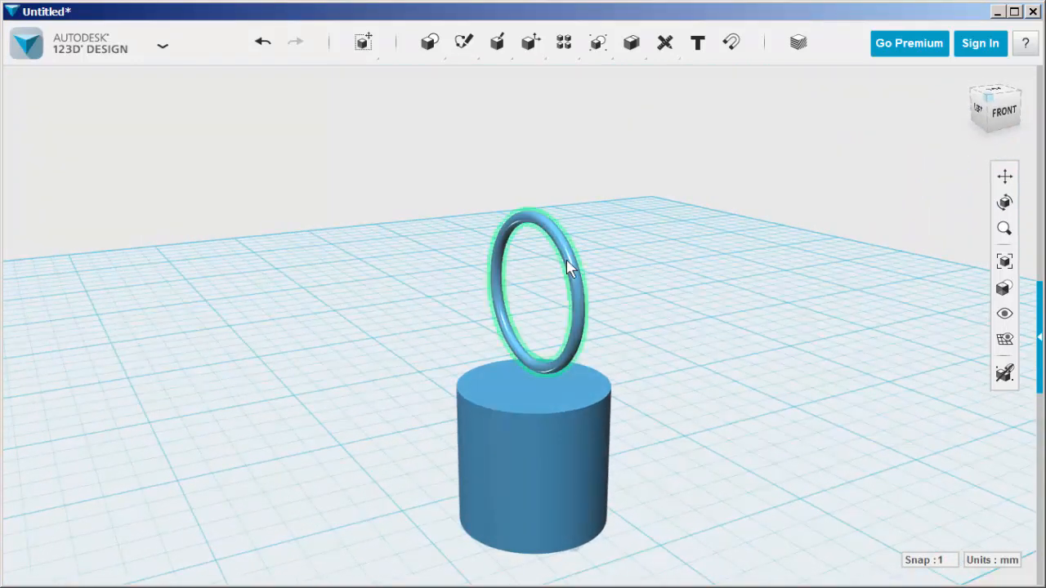
- Start a circular pattern of the upright ring using the cylinder top edge as axis
{"action": "left_click", "coordinate": [576, 268]}
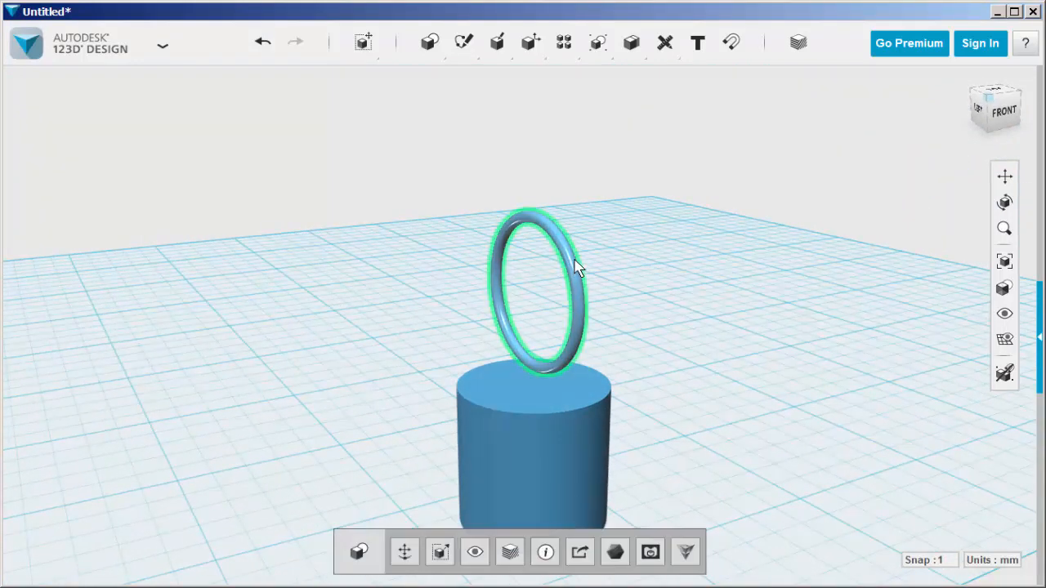
{"action": "mouse_move", "coordinate": [563, 43]}
{"action": "left_click", "coordinate": [594, 82]}
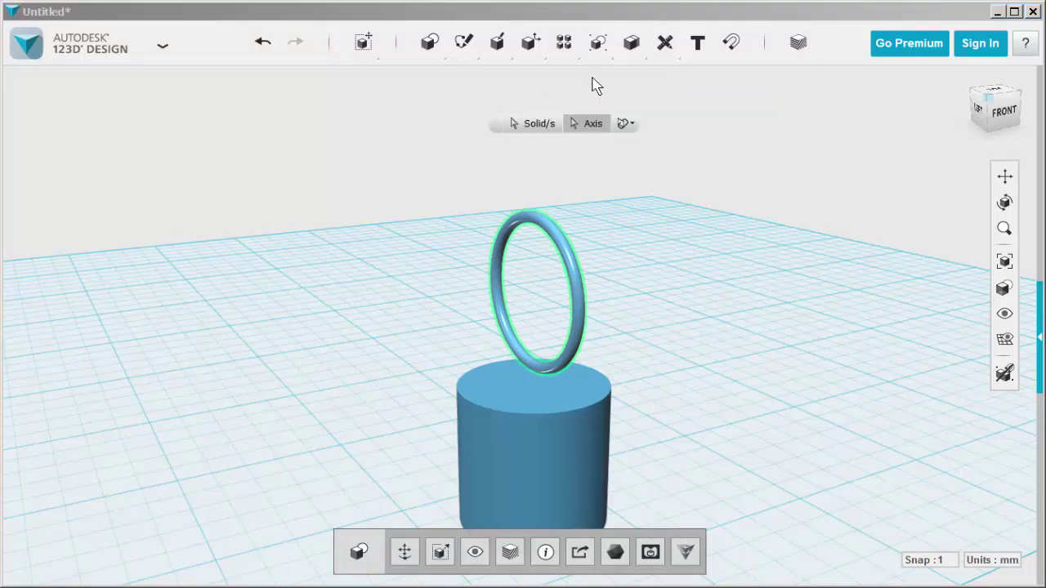
{"action": "left_click", "coordinate": [594, 123]}
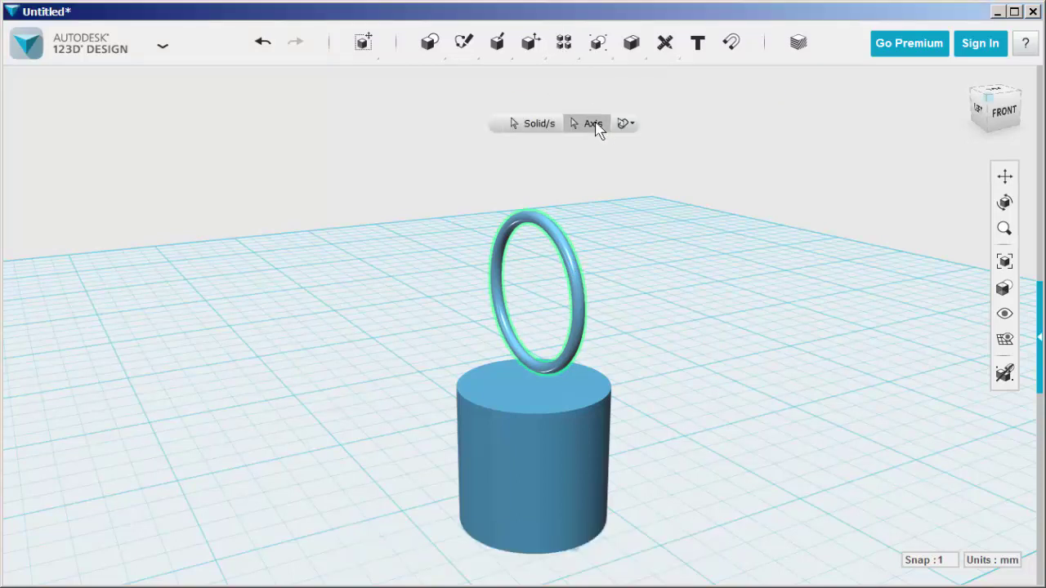
{"action": "left_click", "coordinate": [513, 431]}
{"action": "left_click", "coordinate": [495, 408]}
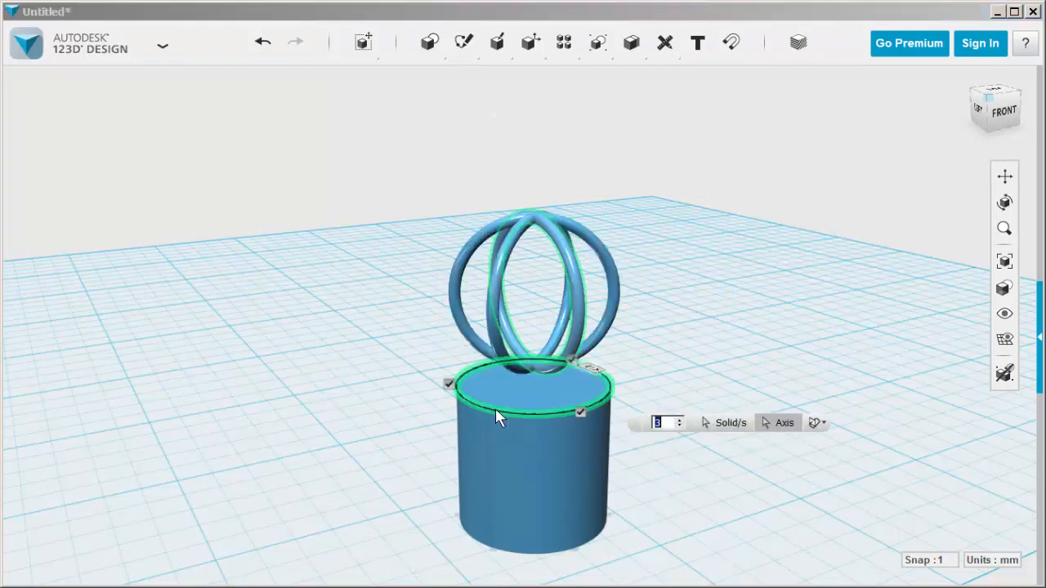
{"action": "type", "text": "4"}
- Raise the pattern count to 7 rings and finish the spherical cage
{"action": "left_click", "coordinate": [680, 420]}
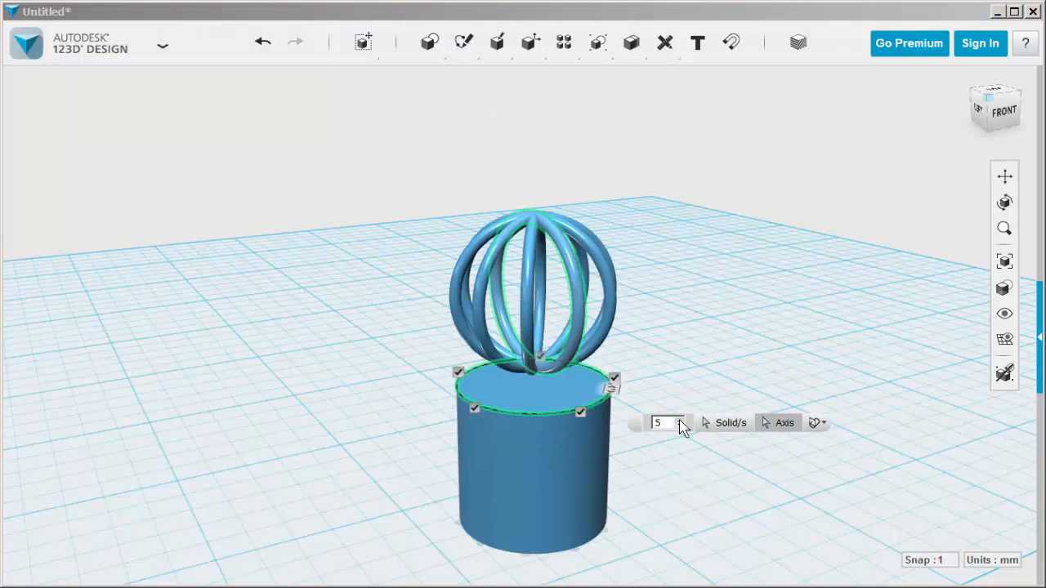
{"action": "left_click", "coordinate": [681, 420]}
{"action": "left_click", "coordinate": [680, 420]}
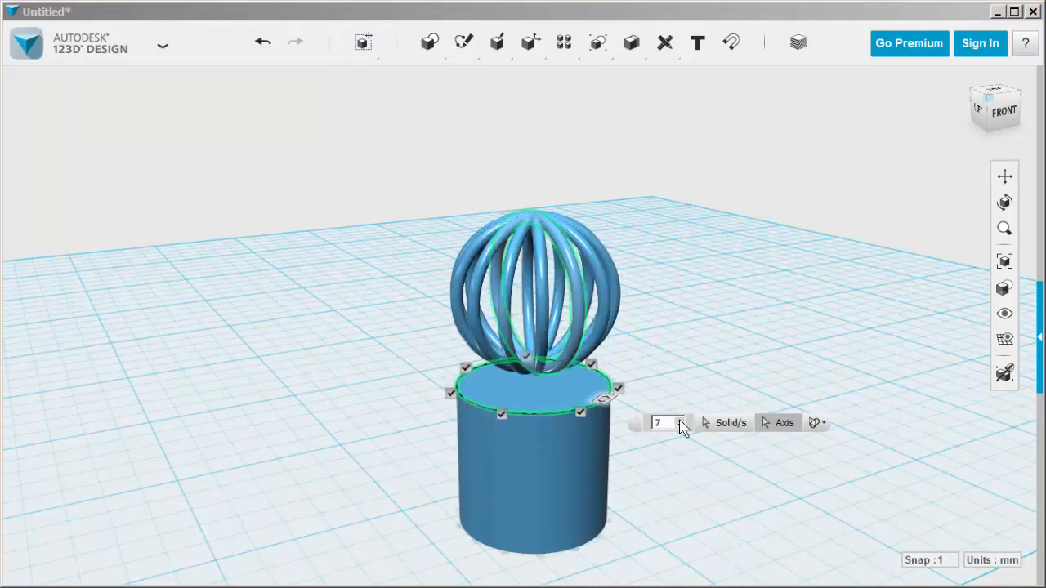
{"action": "left_click", "coordinate": [334, 245]}
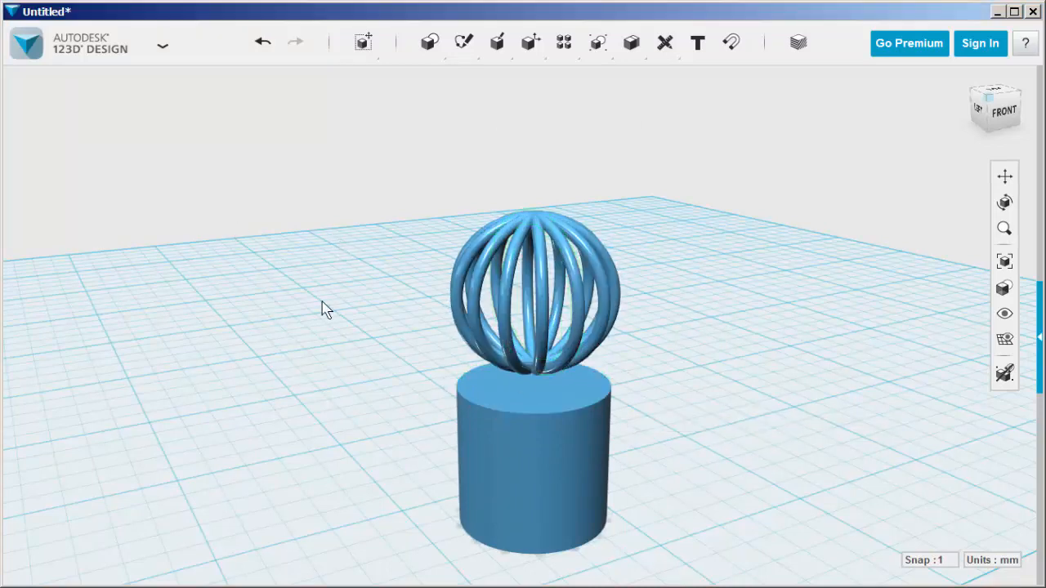
{"action": "middle_click_drag", "start_coordinate": [322, 304], "coordinate": [331, 315]}
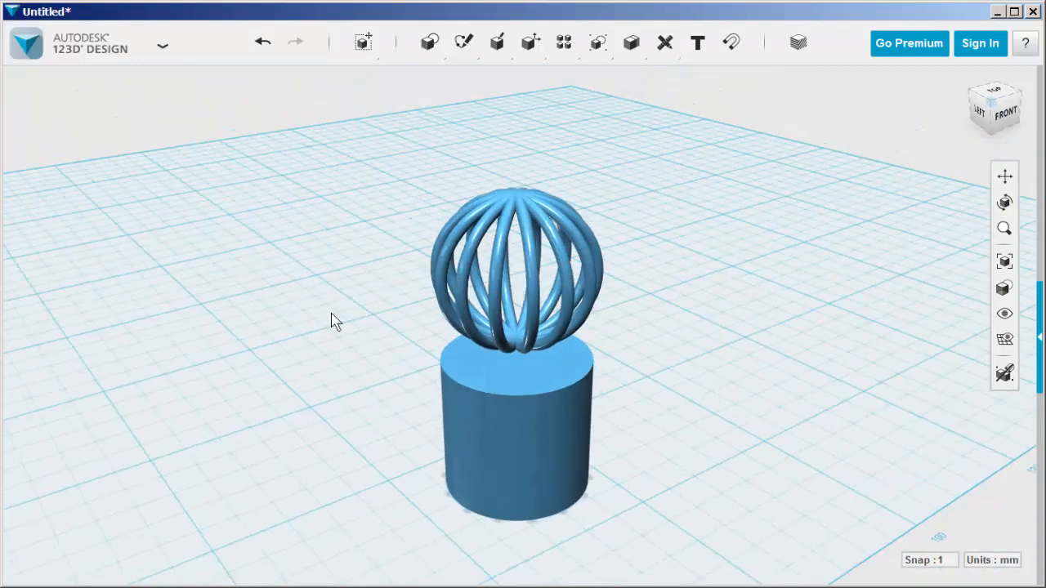
- Delete the cylinder, leaving the ring cage standing alone in a front view
{"action": "left_click", "coordinate": [493, 430]}
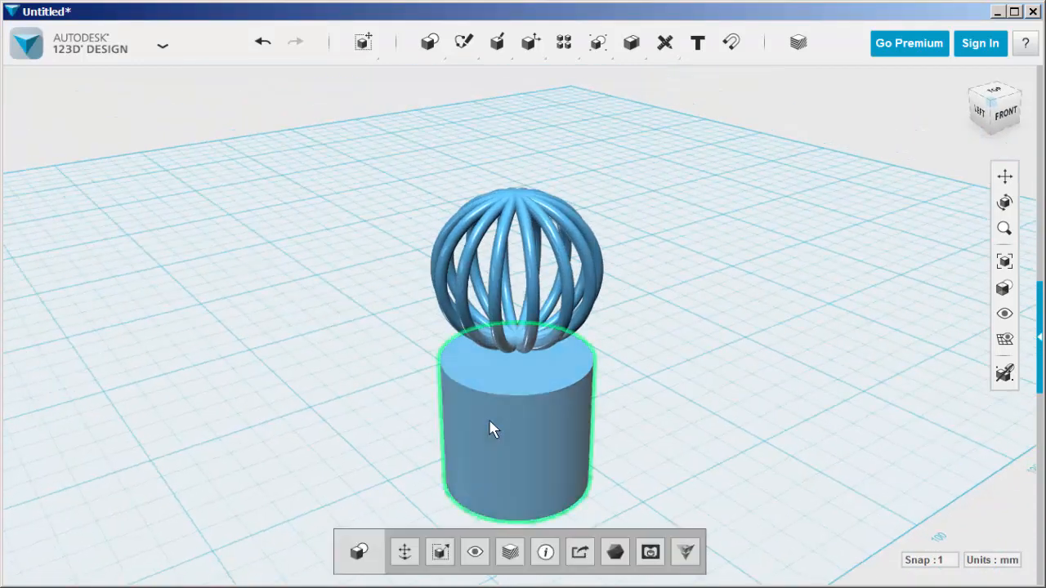
{"action": "key", "text": "Delete"}
{"action": "middle_click_drag", "start_coordinate": [343, 307], "coordinate": [664, 237]}
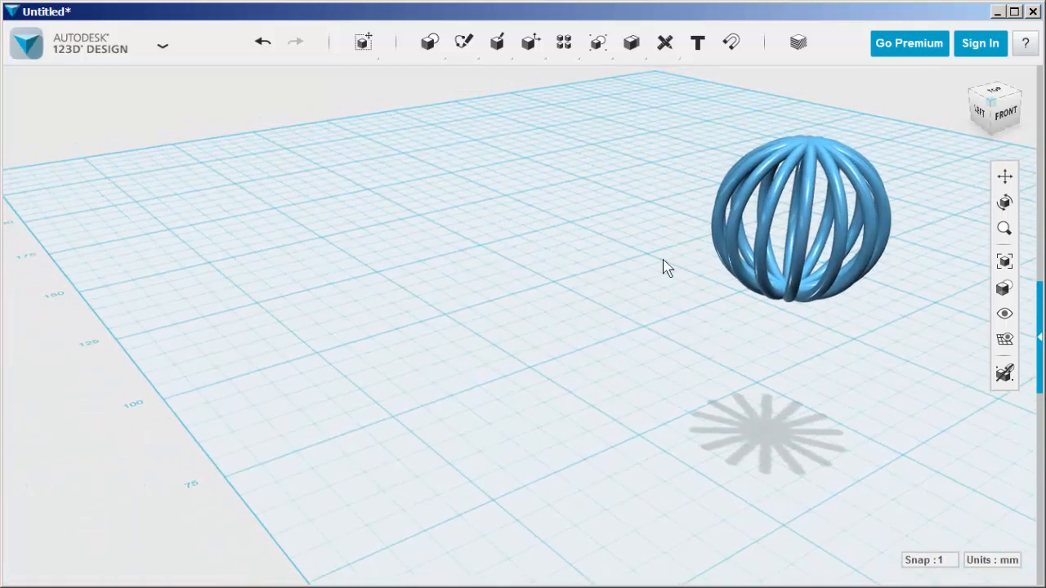
{"action": "right_click_drag", "start_coordinate": [420, 360], "coordinate": [411, 343]}
{"action": "mouse_move", "coordinate": [430, 42]}
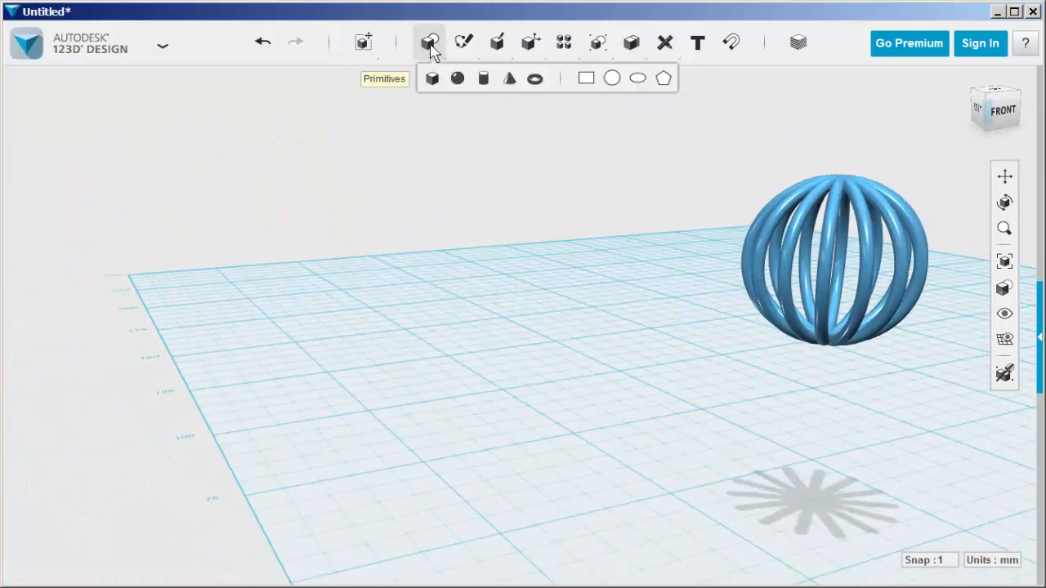
- Place a box on the grid to the left of the cage
{"action": "left_click", "coordinate": [429, 78]}
{"action": "left_click", "coordinate": [415, 401]}
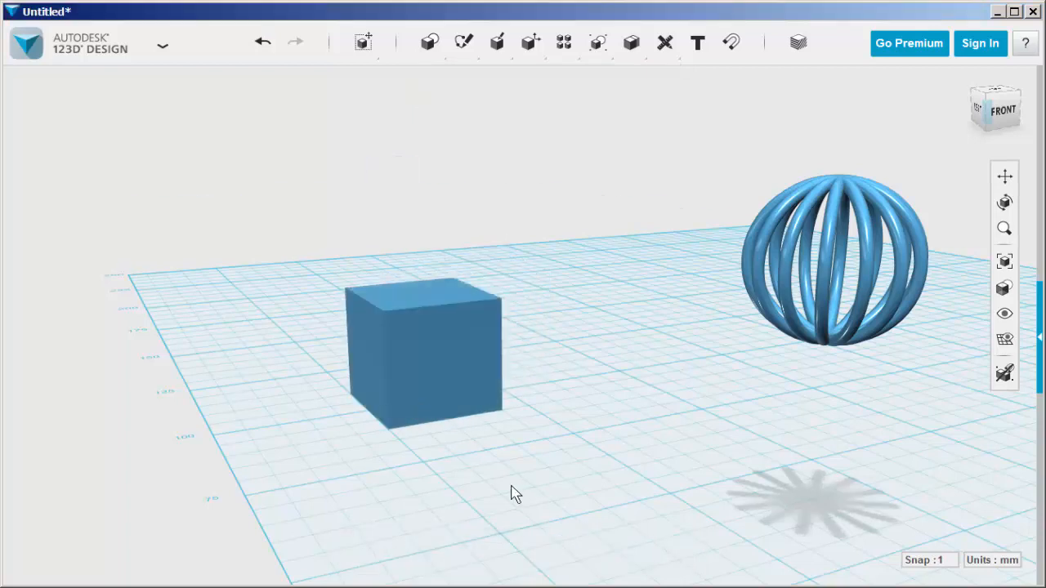
{"action": "mouse_move", "coordinate": [463, 43]}
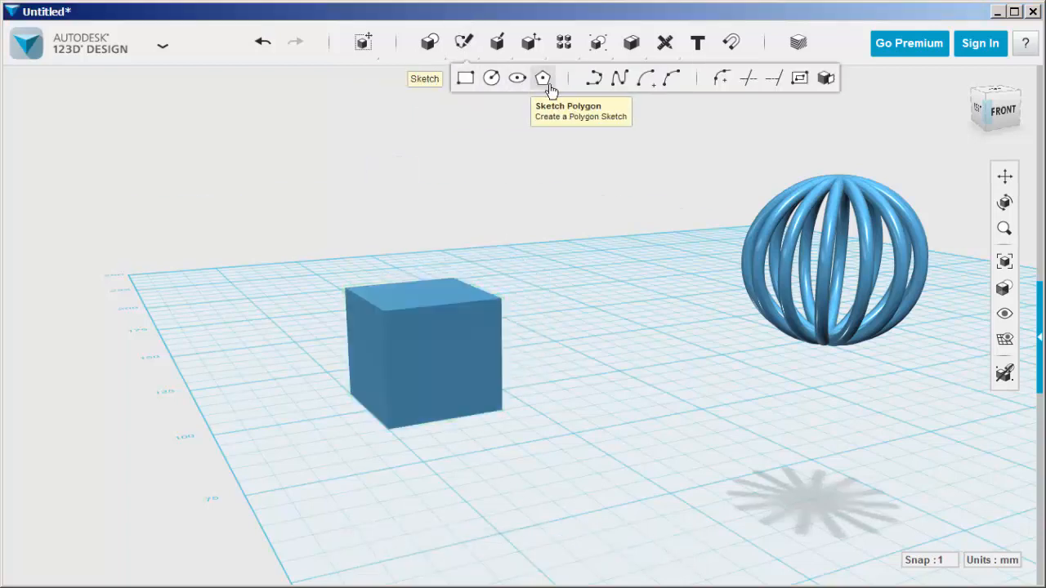
- Sketch a three-point spline curving across the cube's front face from top to bottom edge
{"action": "left_click", "coordinate": [619, 79]}
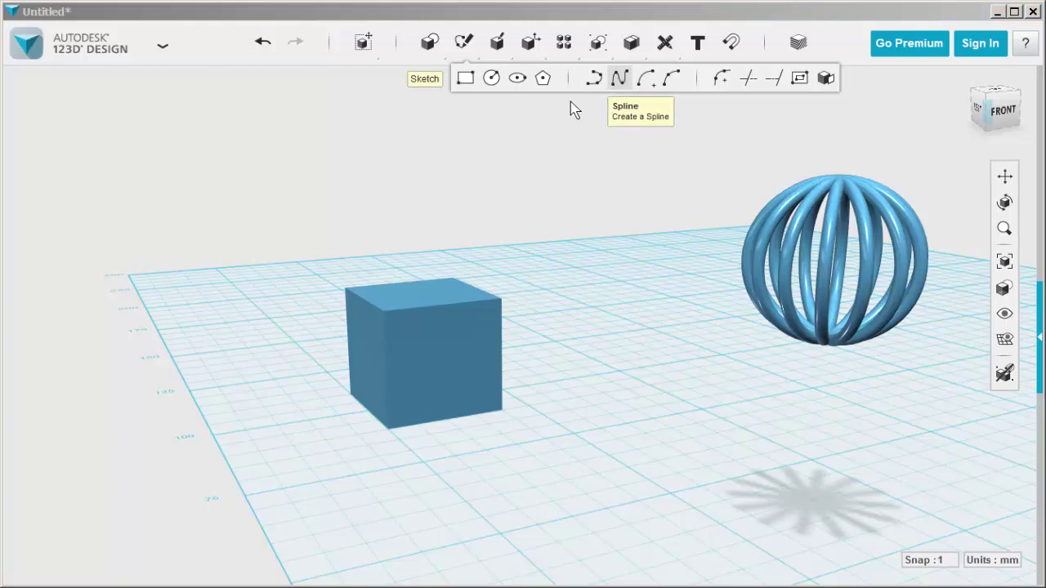
{"action": "left_click", "coordinate": [456, 375]}
{"action": "left_click", "coordinate": [444, 305]}
{"action": "left_click", "coordinate": [498, 359]}
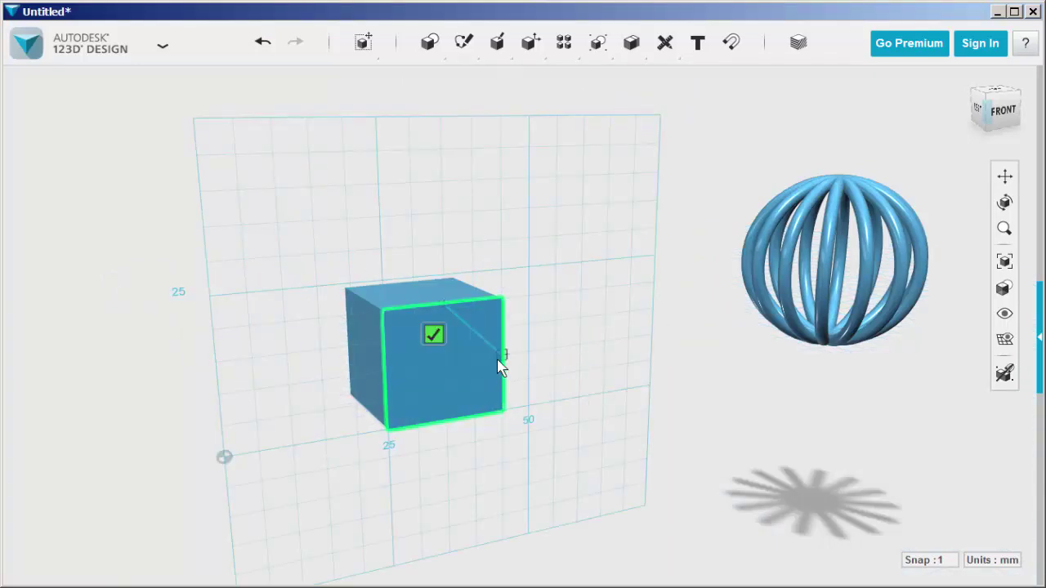
{"action": "left_click", "coordinate": [476, 421]}
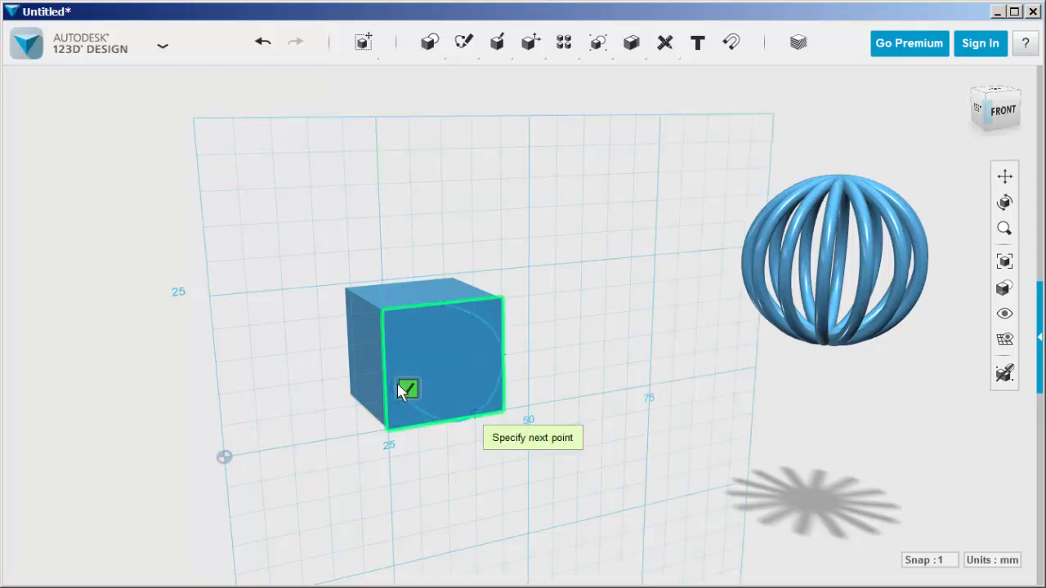
{"action": "left_click", "coordinate": [409, 389]}
{"action": "mouse_move", "coordinate": [485, 478]}
{"action": "right_mouse_down"}
{"action": "mouse_move", "coordinate": [450, 406]}
{"action": "mouse_move", "coordinate": [462, 406]}
{"action": "mouse_move", "coordinate": [430, 316]}
{"action": "mouse_move", "coordinate": [490, 343]}
{"action": "right_mouse_up"}
- Sketch a radius 1 circle centred at the curve's lower end, then select the box
{"action": "left_click", "coordinate": [478, 433]}
{"action": "right_click_drag", "start_coordinate": [486, 441], "coordinate": [477, 392]}
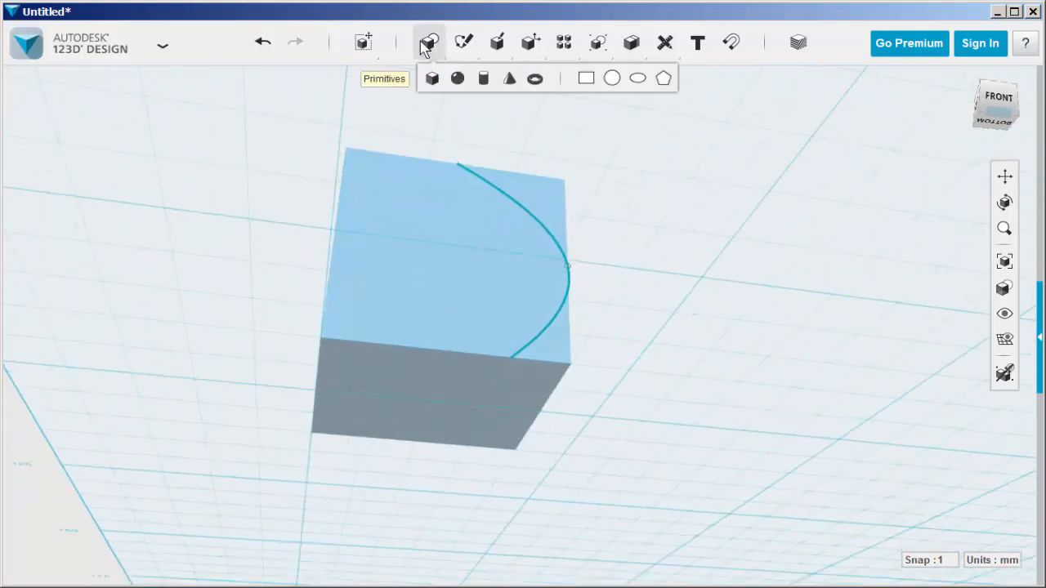
{"action": "left_click", "coordinate": [612, 79]}
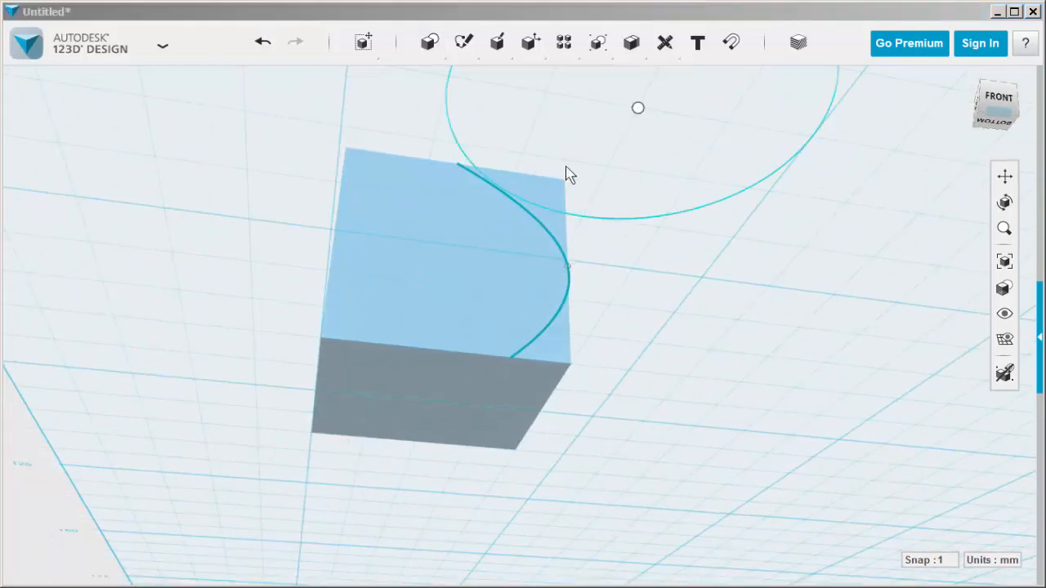
{"action": "left_click", "coordinate": [507, 363]}
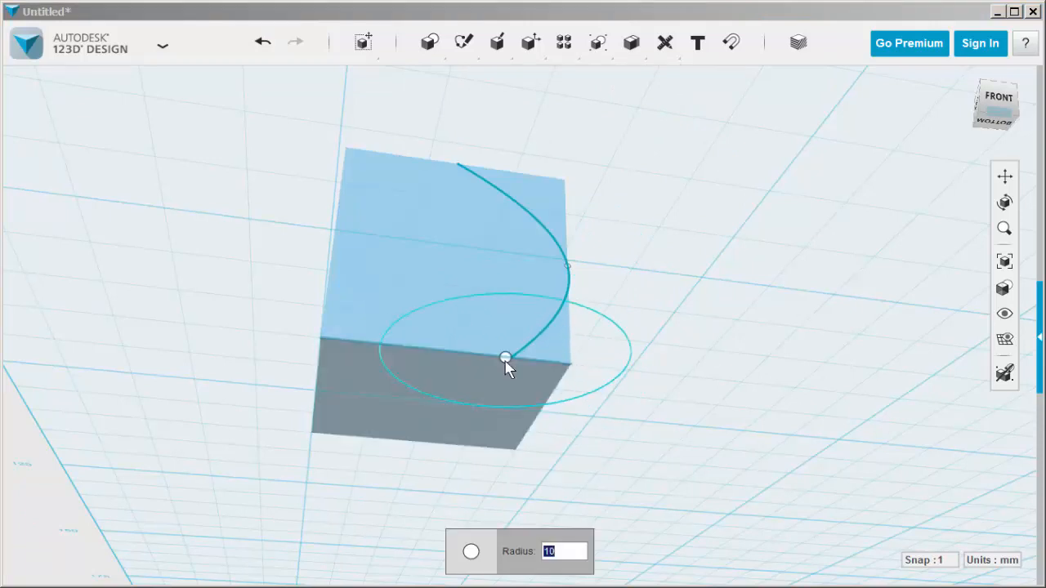
{"action": "type", "text": "1"}
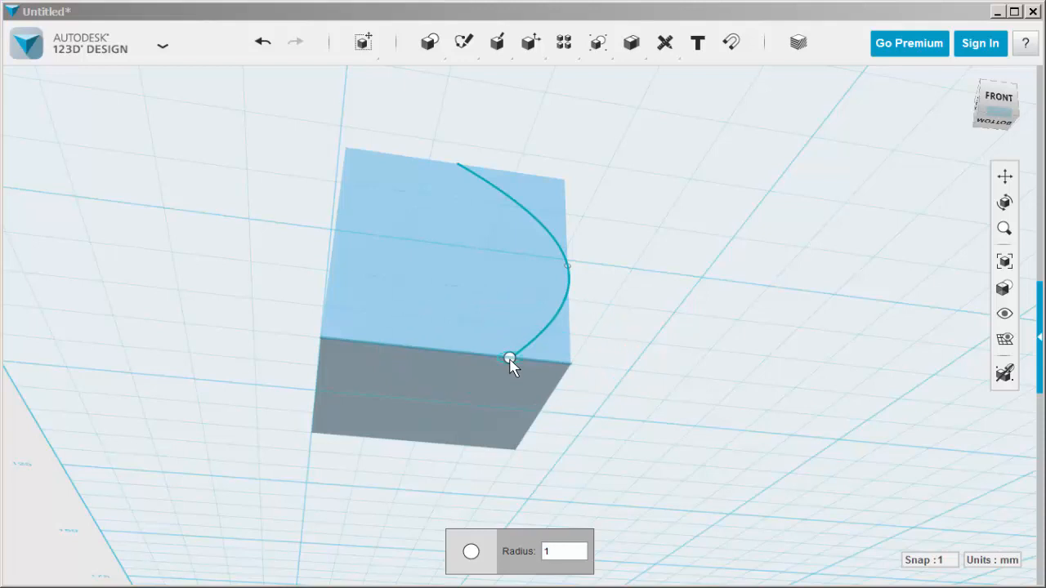
{"action": "left_click", "coordinate": [509, 359]}
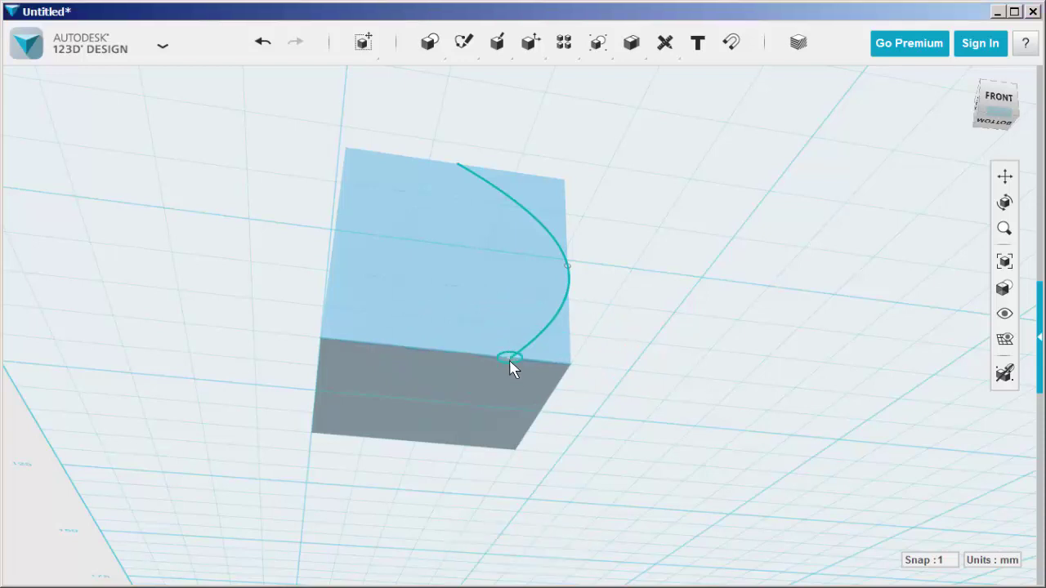
{"action": "left_click", "coordinate": [438, 299]}
- Delete the box and sweep the small circle along the curve into a solid tube
{"action": "key", "text": "Delete"}
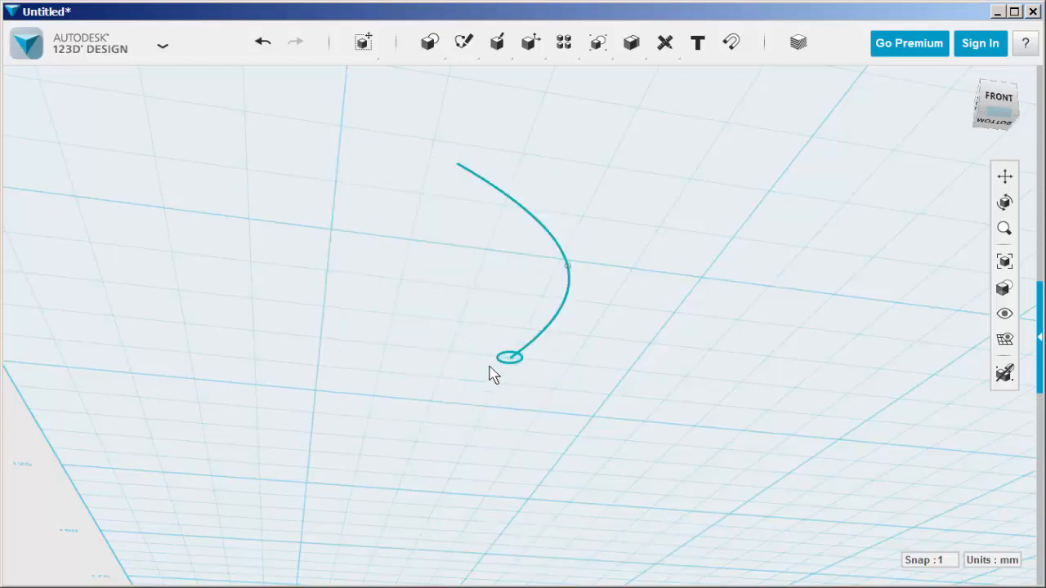
{"action": "scroll", "coordinate": [492, 373], "scroll_direction": "up", "scroll_amount": 3}
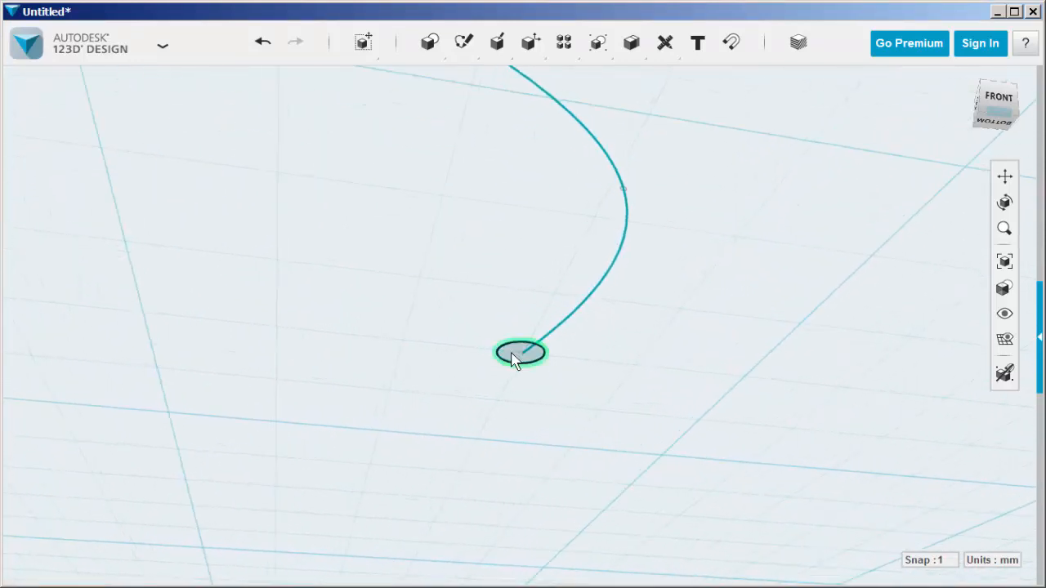
{"action": "left_click", "coordinate": [515, 359]}
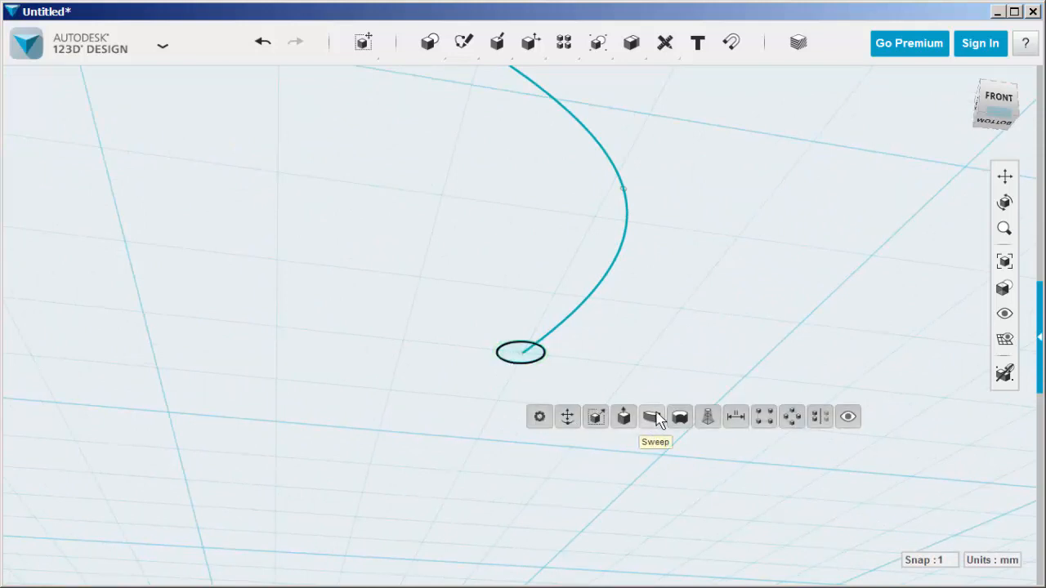
{"action": "left_click", "coordinate": [652, 419]}
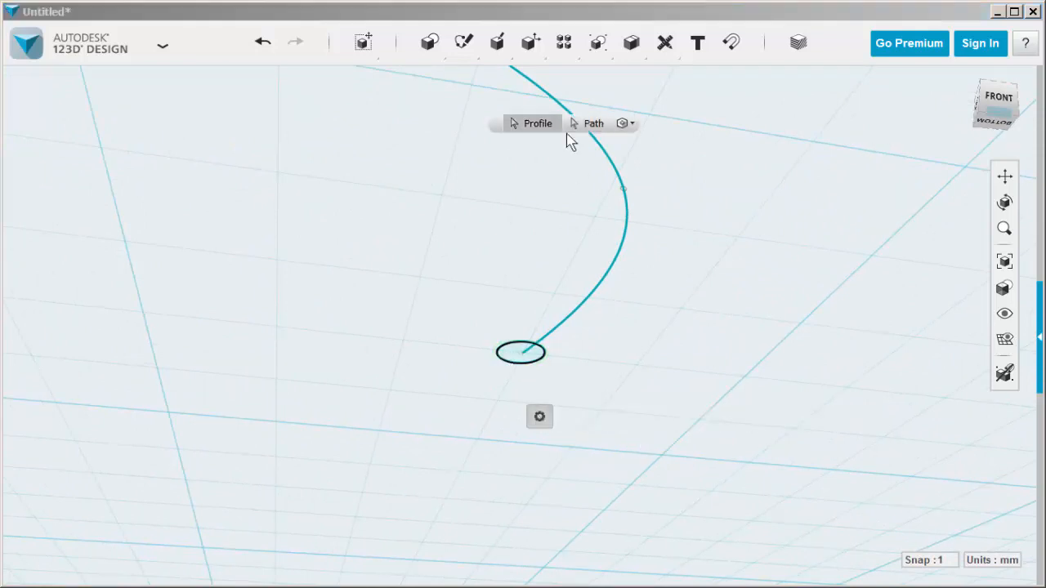
{"action": "left_click", "coordinate": [594, 124]}
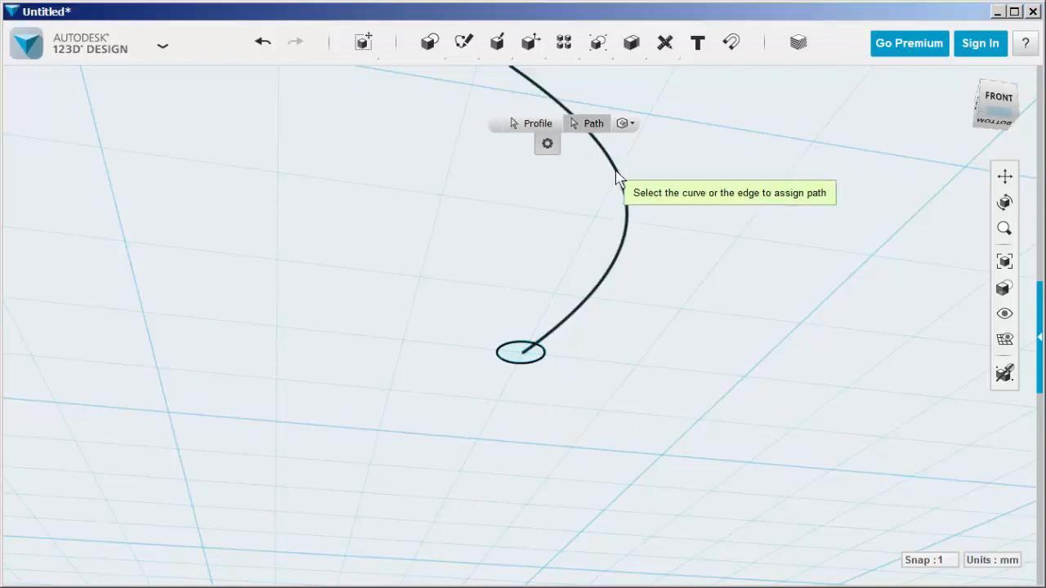
{"action": "left_click", "coordinate": [615, 174]}
{"action": "left_click", "coordinate": [482, 220]}
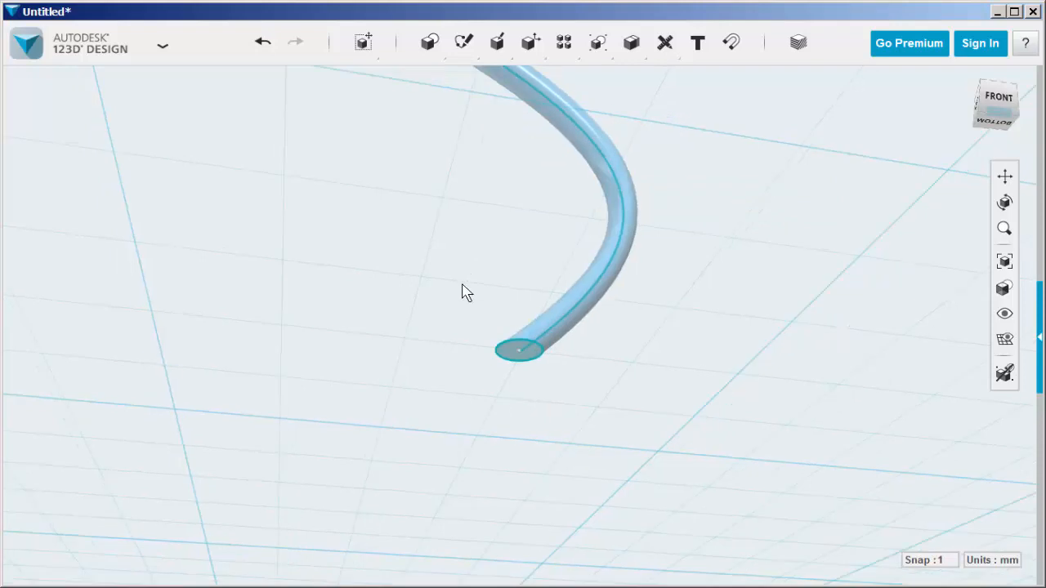
{"action": "middle_click_drag", "start_coordinate": [468, 276], "coordinate": [488, 395]}
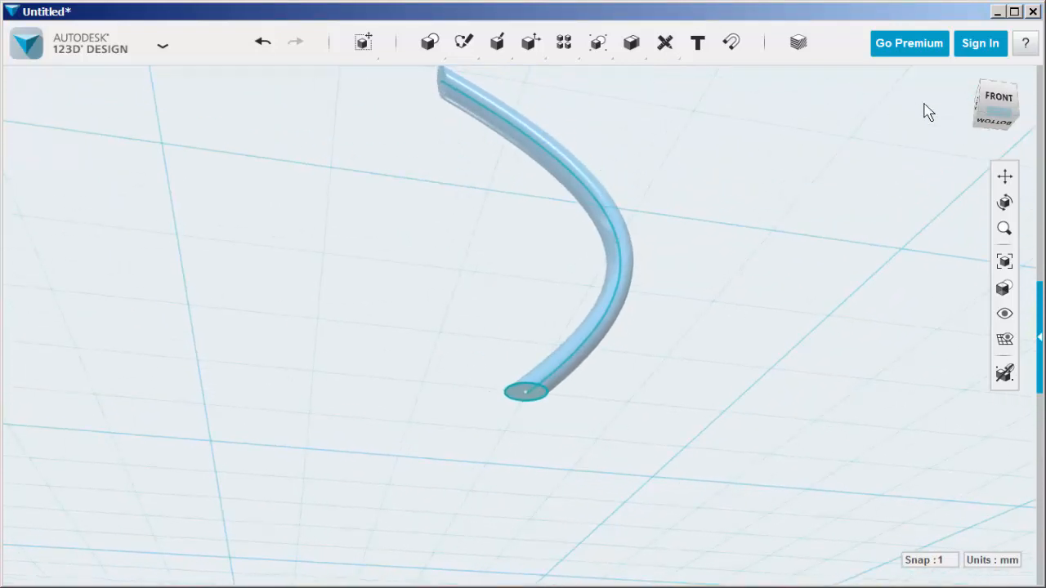
{"action": "left_click", "coordinate": [972, 86]}
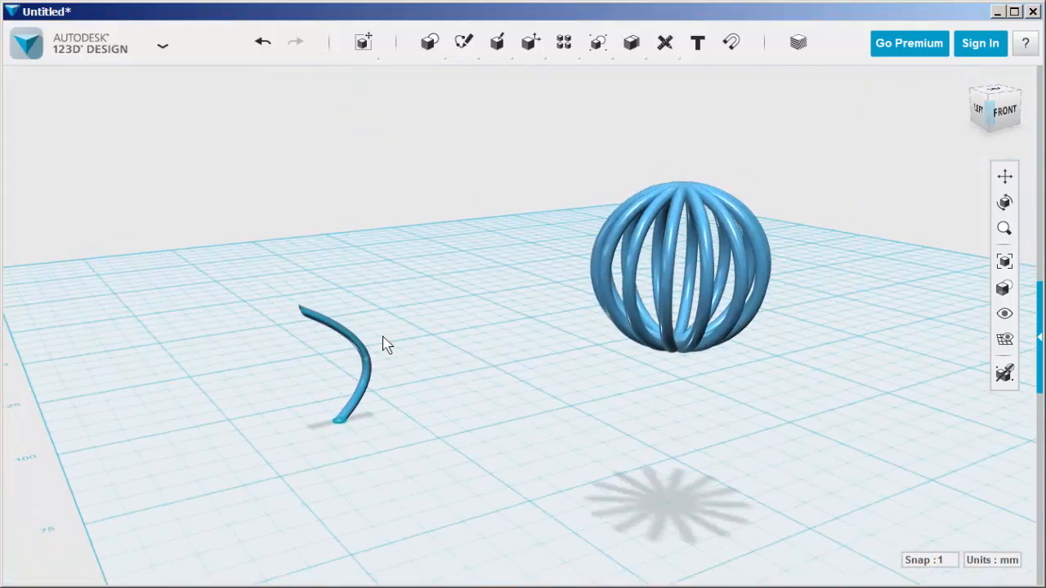
- Sketch a radius 10 circle on the grid centred at the tube's lower end and select the tube
{"action": "middle_click_drag", "start_coordinate": [381, 336], "coordinate": [563, 353]}
{"action": "scroll", "coordinate": [474, 445], "scroll_direction": "up", "scroll_amount": 4}
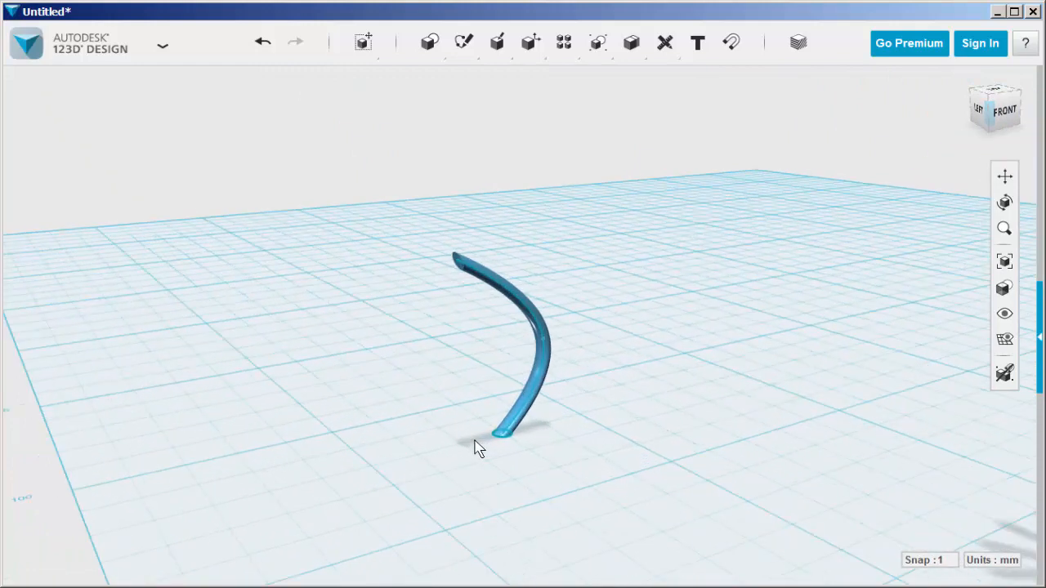
{"action": "middle_click_drag", "start_coordinate": [456, 467], "coordinate": [448, 458]}
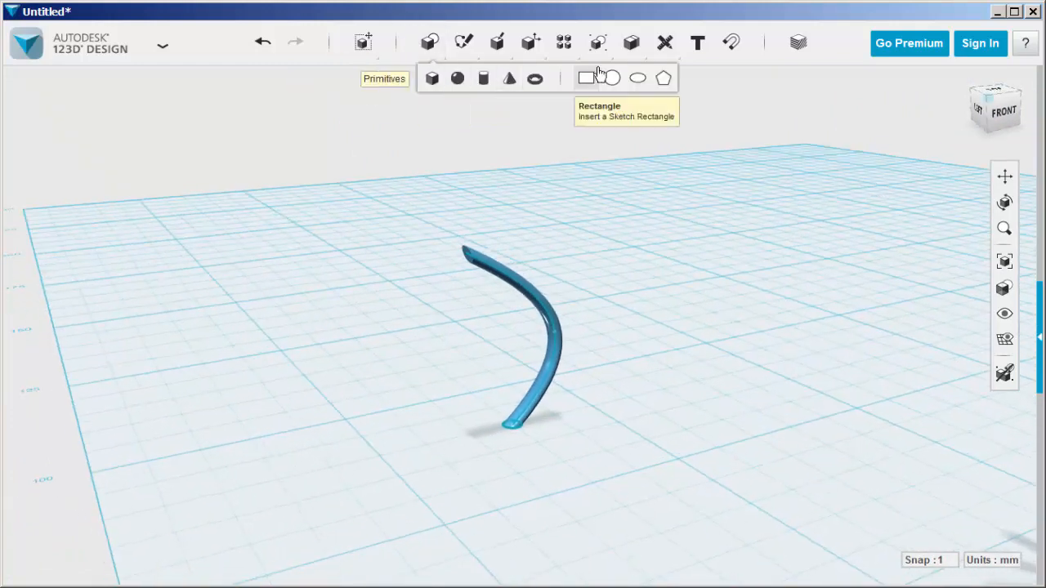
{"action": "left_click", "coordinate": [611, 79]}
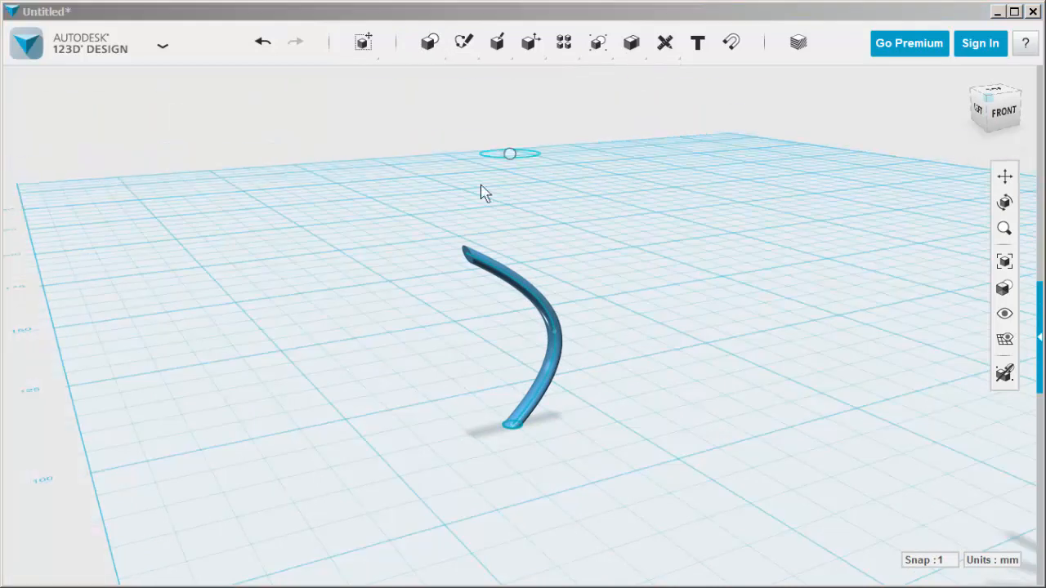
{"action": "left_click", "coordinate": [510, 426]}
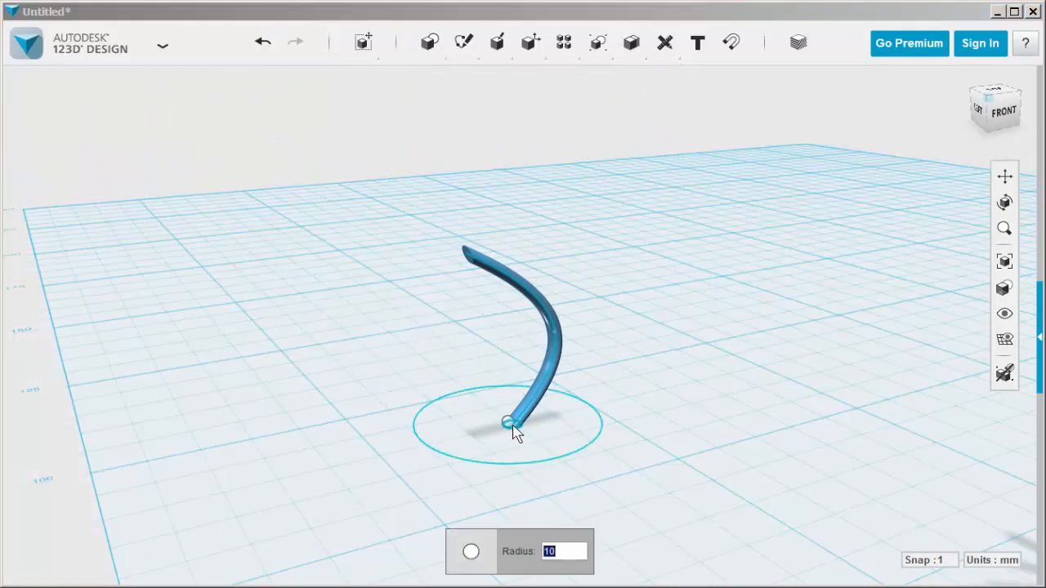
{"action": "left_click", "coordinate": [515, 431]}
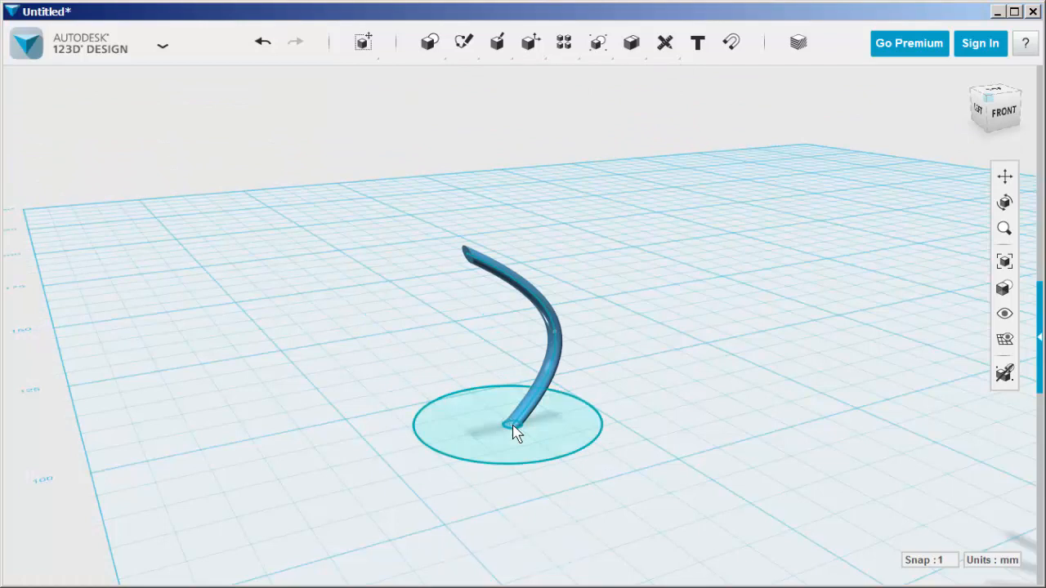
{"action": "left_click", "coordinate": [546, 327]}
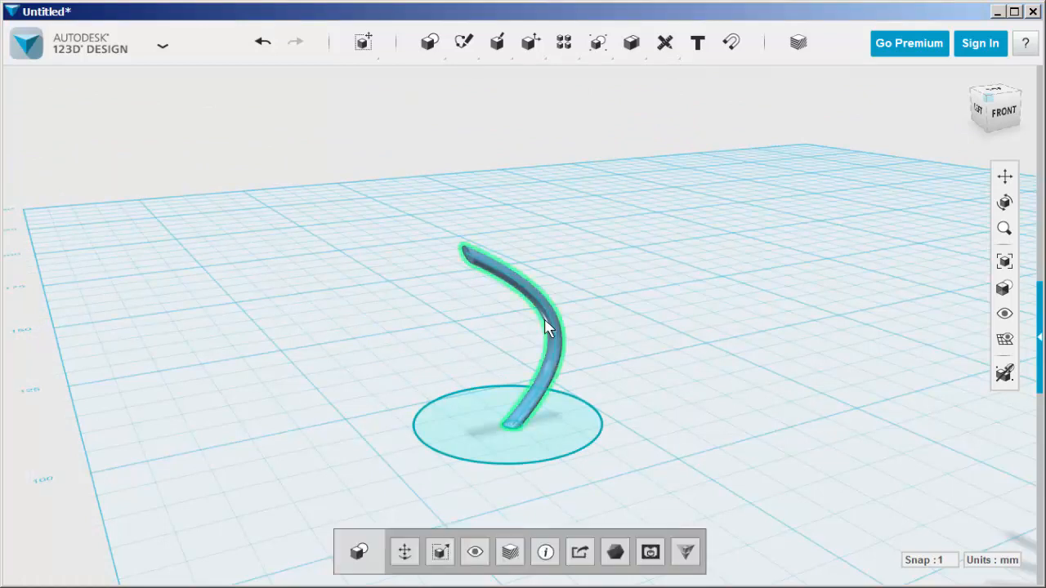
- Circular-pattern the tube around the ground circle's centre with a count of 7
{"action": "left_click", "coordinate": [564, 43]}
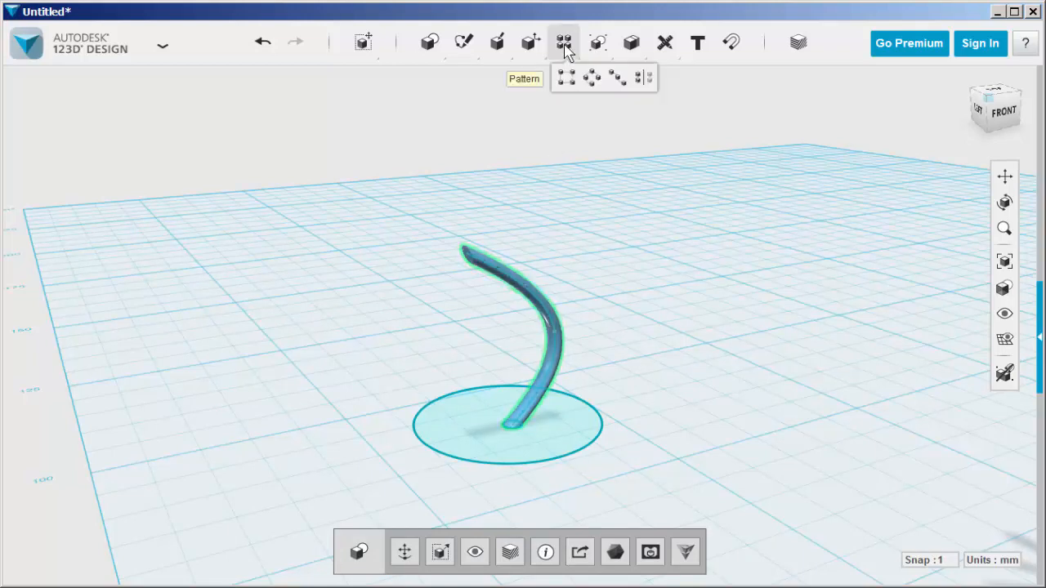
{"action": "left_click", "coordinate": [594, 82]}
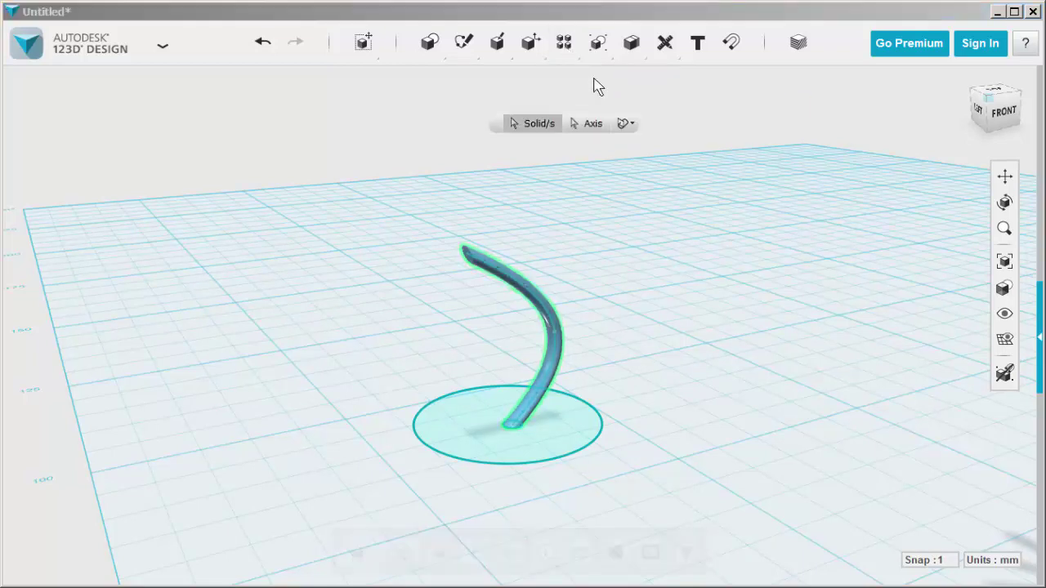
{"action": "left_click", "coordinate": [592, 125]}
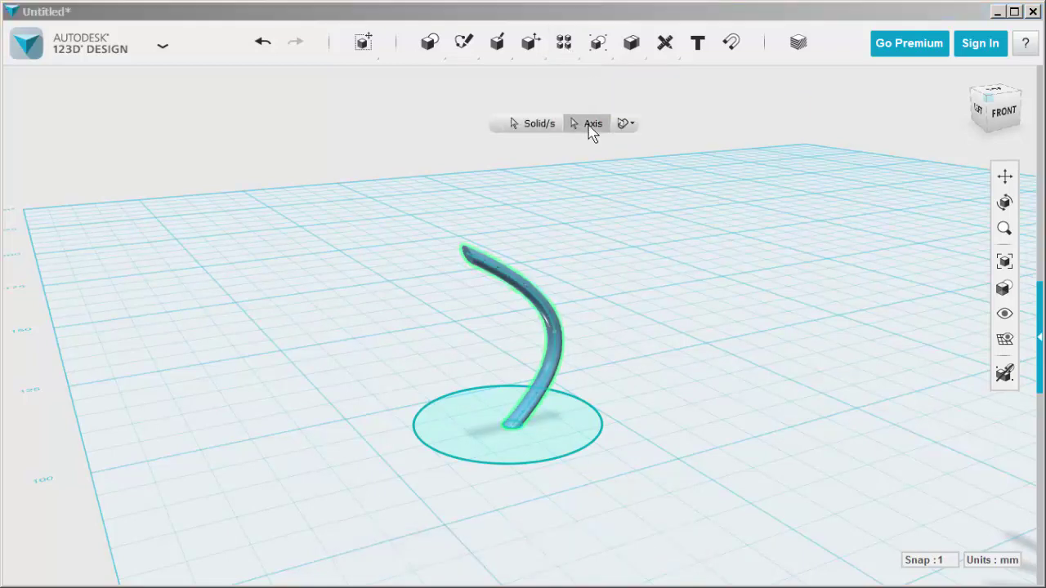
{"action": "left_click", "coordinate": [462, 399]}
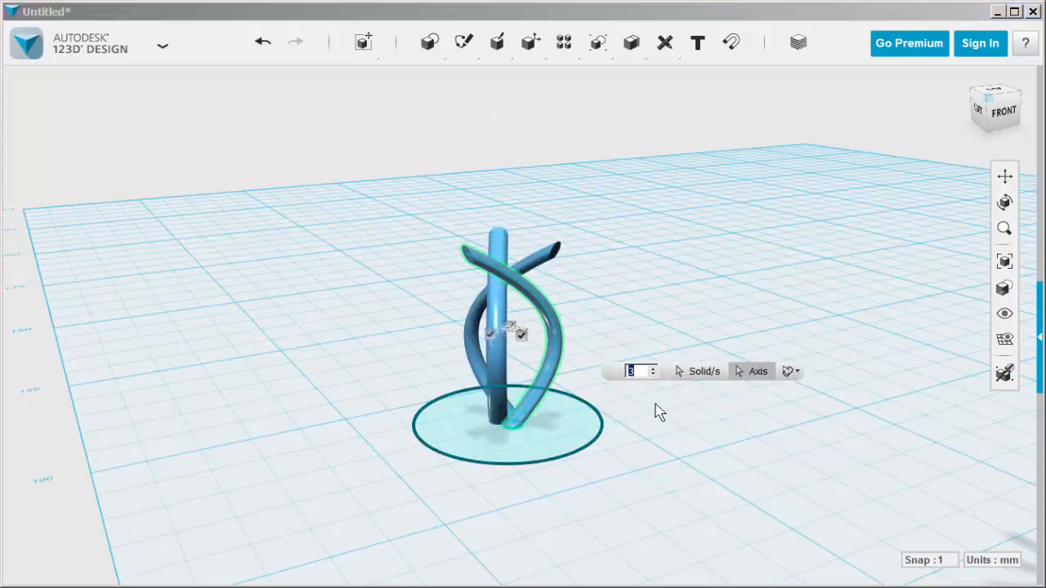
{"action": "left_click", "coordinate": [655, 369]}
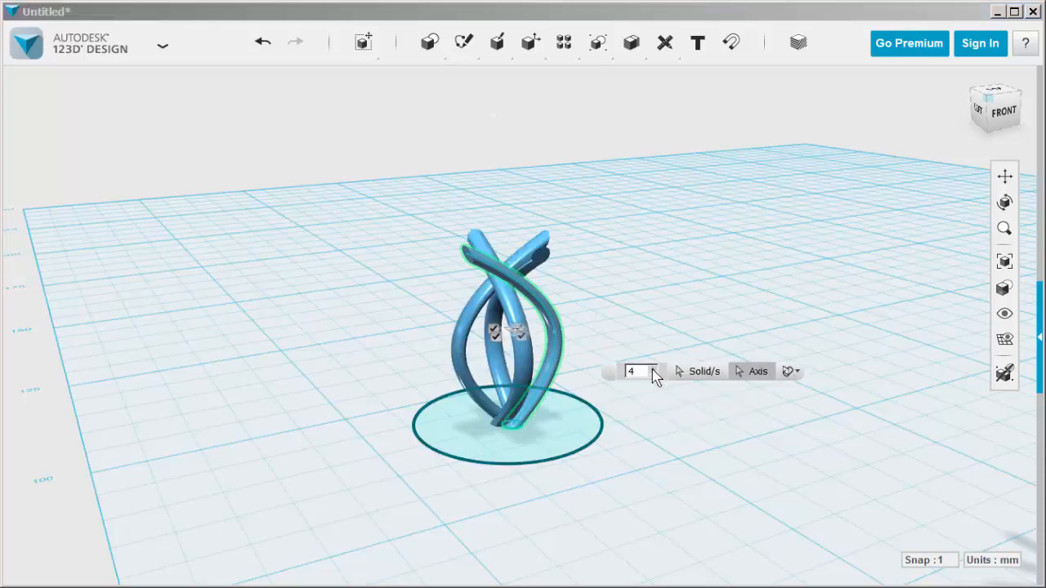
{"action": "left_click", "coordinate": [655, 369]}
{"action": "left_click", "coordinate": [654, 369]}
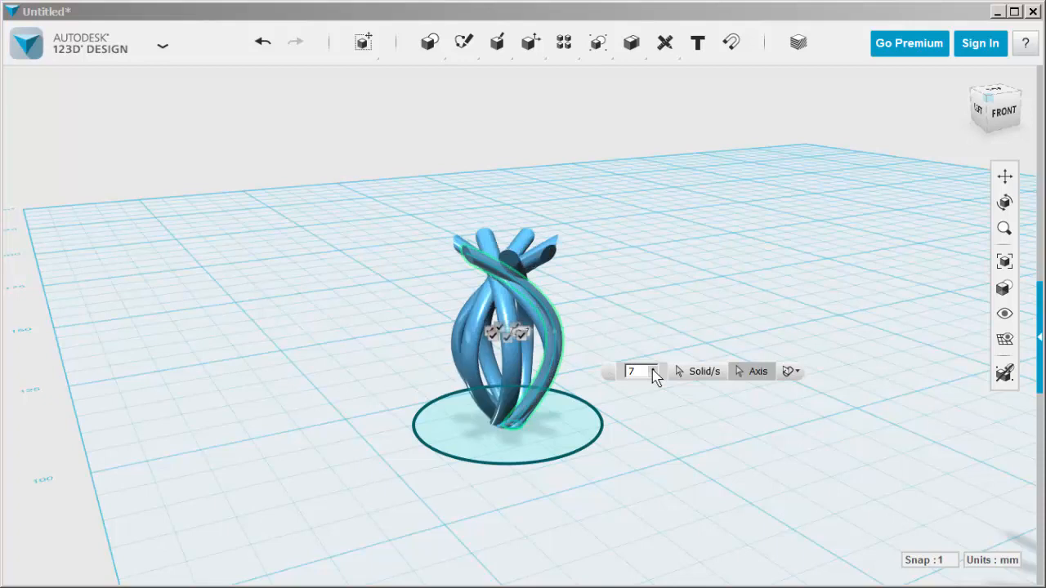
- Finish the circular pattern and hide sketches so the base circle disappears
{"action": "left_click", "coordinate": [327, 315]}
{"action": "right_click_drag", "start_coordinate": [307, 344], "coordinate": [319, 348]}
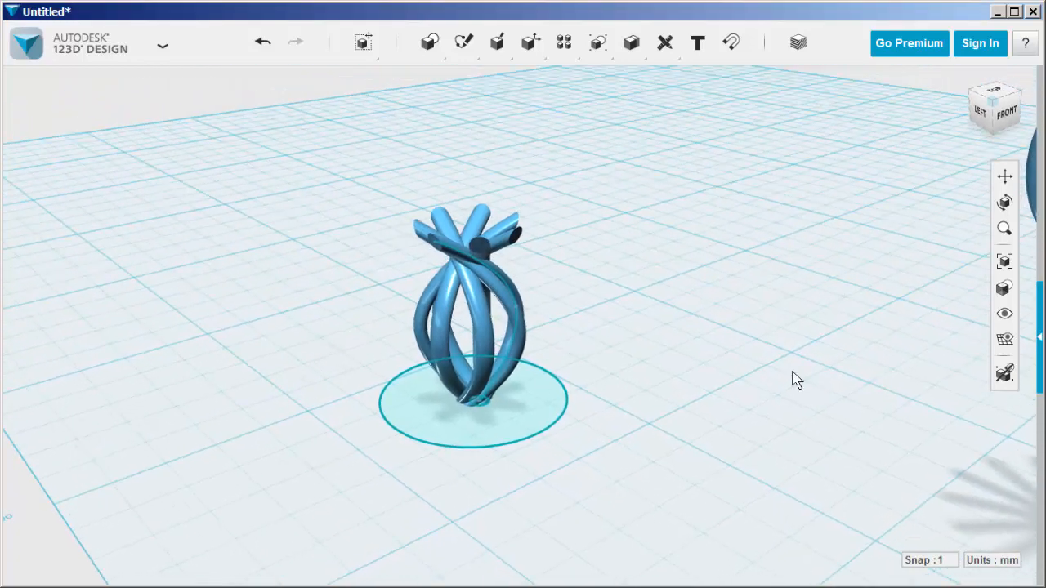
{"action": "left_click", "coordinate": [1004, 313]}
{"action": "left_click", "coordinate": [956, 372]}
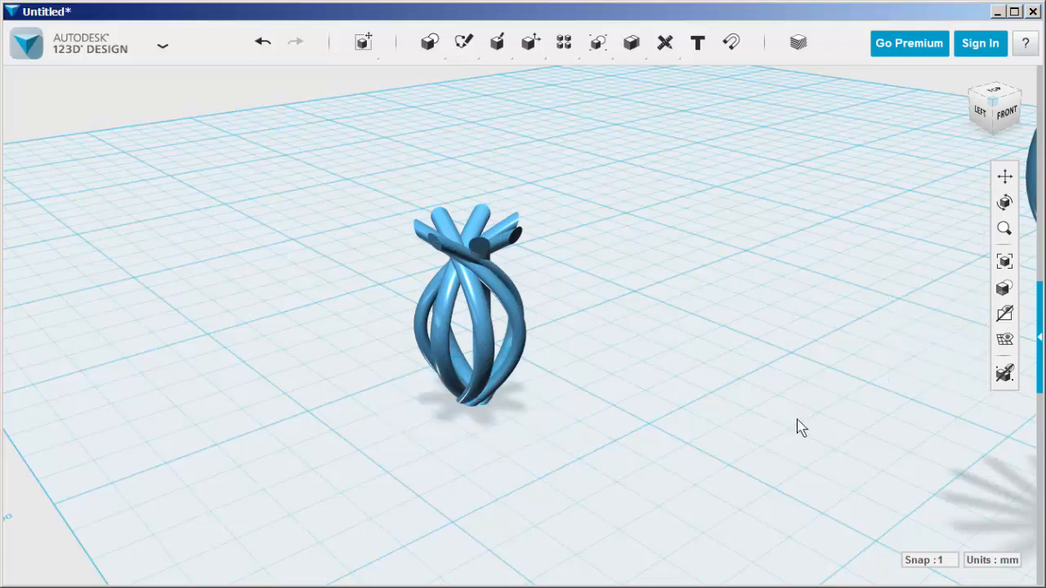
{"action": "middle_click_drag", "start_coordinate": [776, 433], "coordinate": [856, 398]}
{"action": "scroll", "coordinate": [414, 365], "scroll_direction": "up", "scroll_amount": 2}
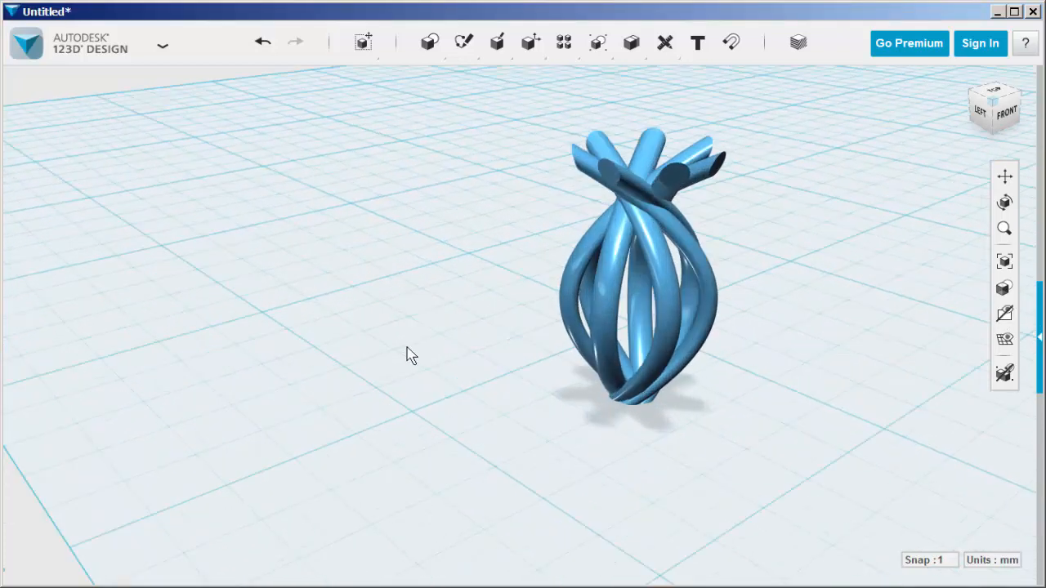
- View the pendant from the side and window-select all seven twisted tubes
{"action": "middle_click_drag", "start_coordinate": [413, 350], "coordinate": [208, 343]}
{"action": "mouse_move", "coordinate": [234, 345]}
{"action": "right_mouse_down"}
{"action": "mouse_move", "coordinate": [303, 322]}
{"action": "mouse_move", "coordinate": [205, 342]}
{"action": "mouse_move", "coordinate": [276, 303]}
{"action": "right_mouse_up"}
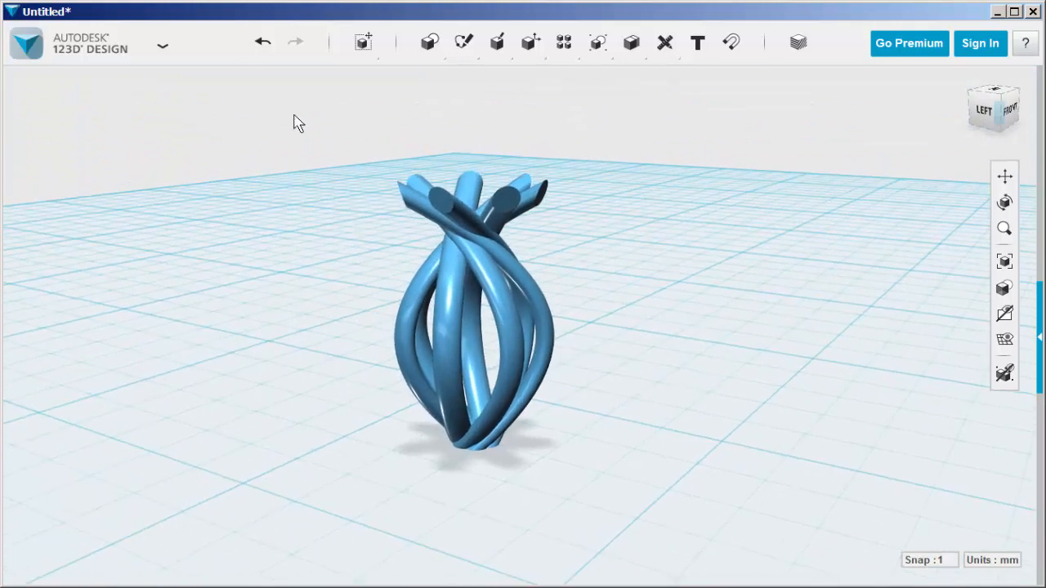
{"action": "left_click_drag", "start_coordinate": [293, 114], "coordinate": [652, 498]}
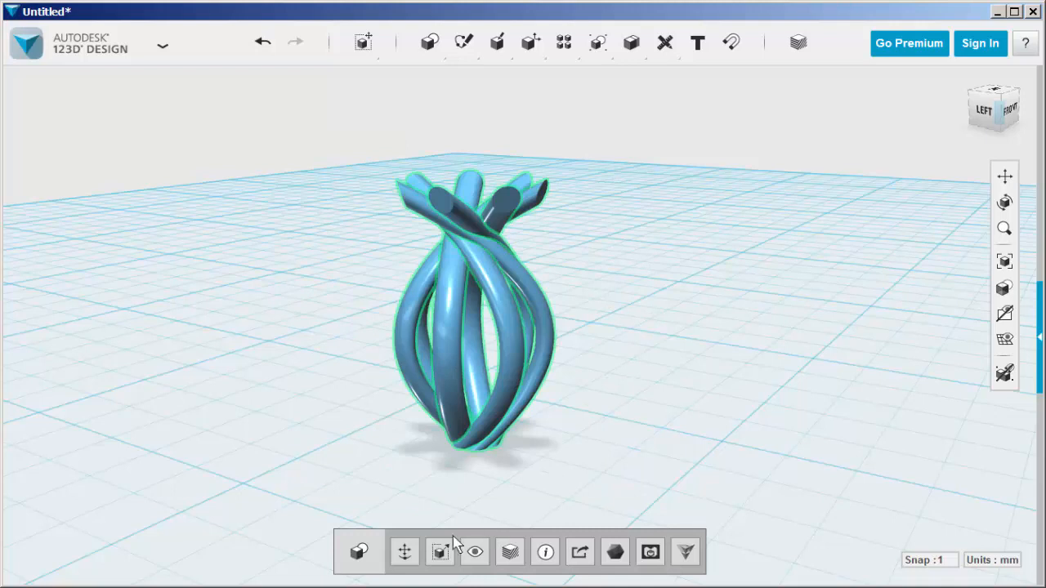
- Scale the pendant non-uniformly, stretching it taller along Z and wider along X
{"action": "left_click", "coordinate": [441, 553]}
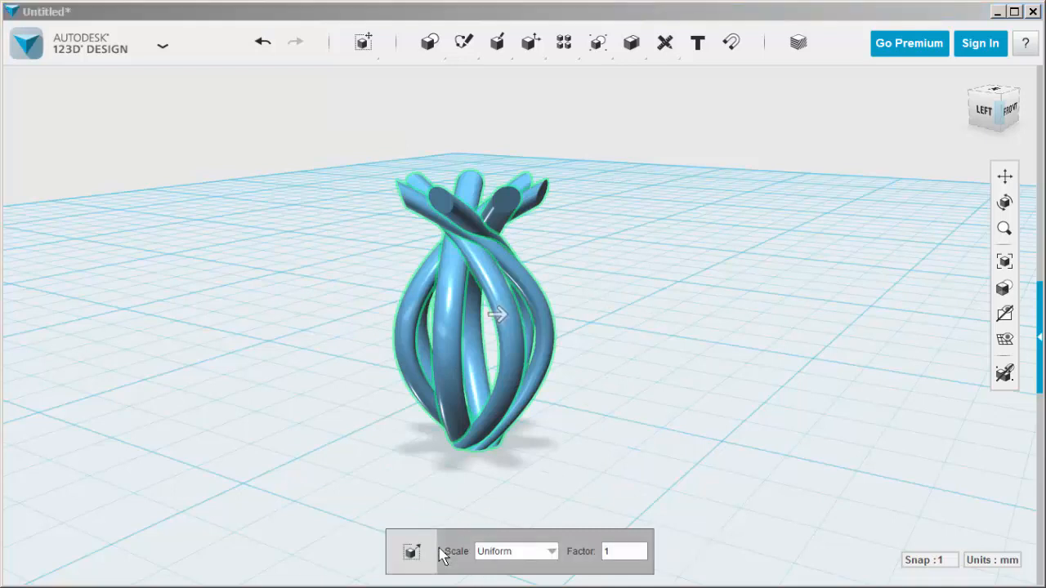
{"action": "left_click", "coordinate": [550, 552]}
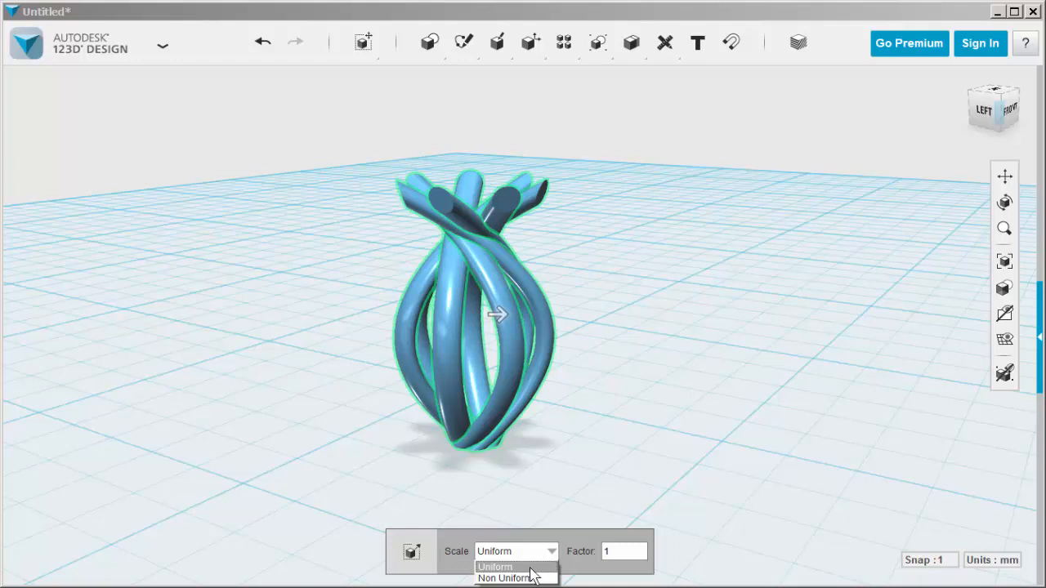
{"action": "left_click", "coordinate": [502, 578]}
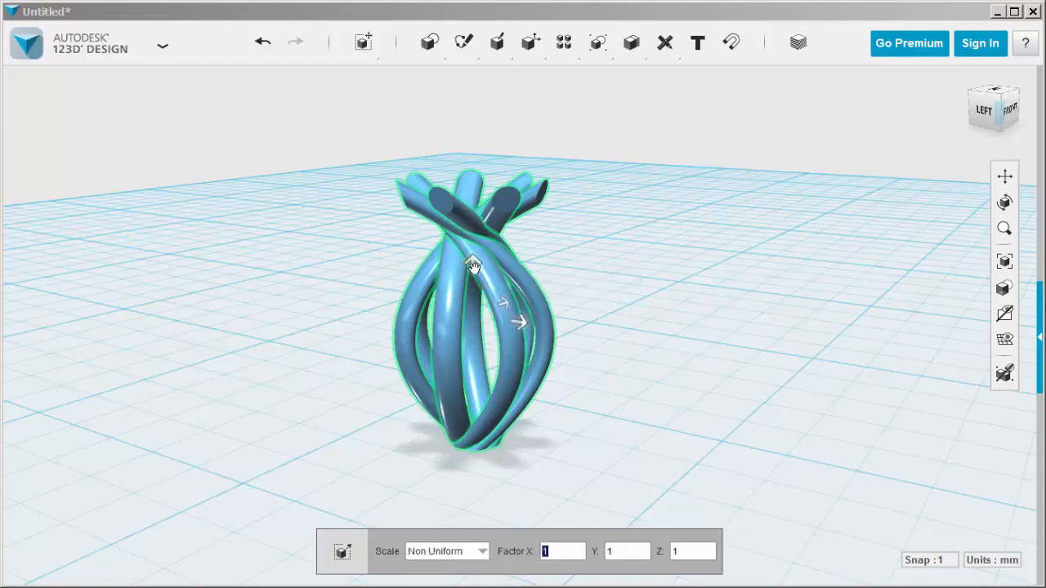
{"action": "left_click_drag", "start_coordinate": [474, 265], "coordinate": [462, 217]}
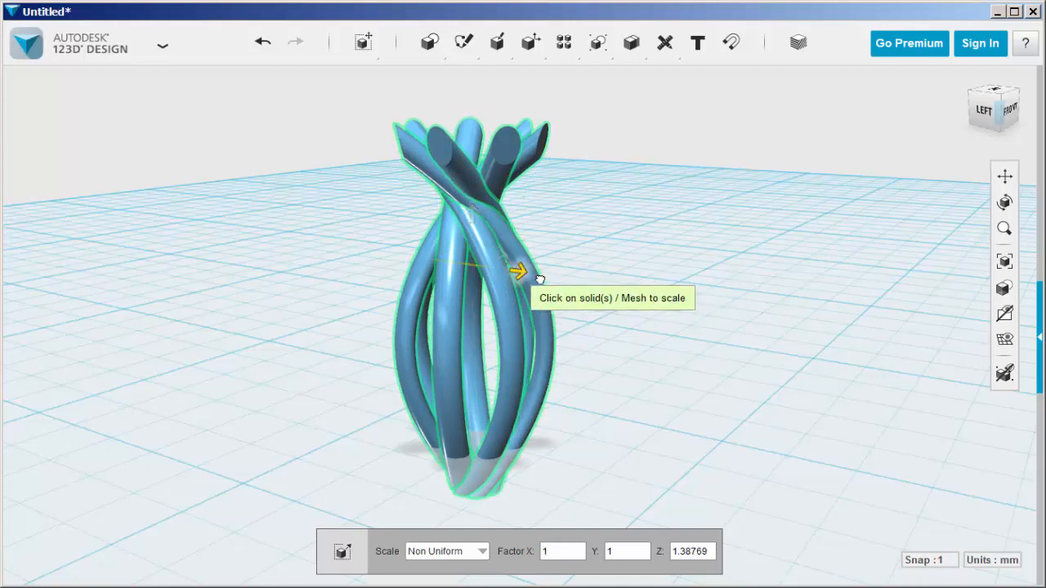
{"action": "left_click_drag", "start_coordinate": [521, 272], "coordinate": [556, 278]}
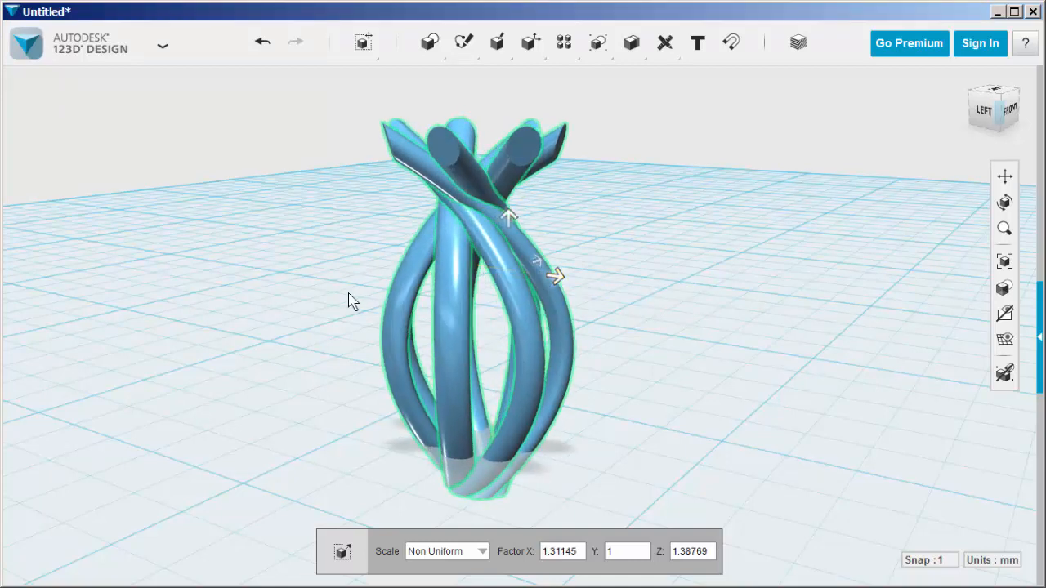
{"action": "left_click", "coordinate": [324, 318]}
- Reselect the pendant and move it slightly up off the ground
{"action": "left_click_drag", "start_coordinate": [328, 126], "coordinate": [633, 540]}
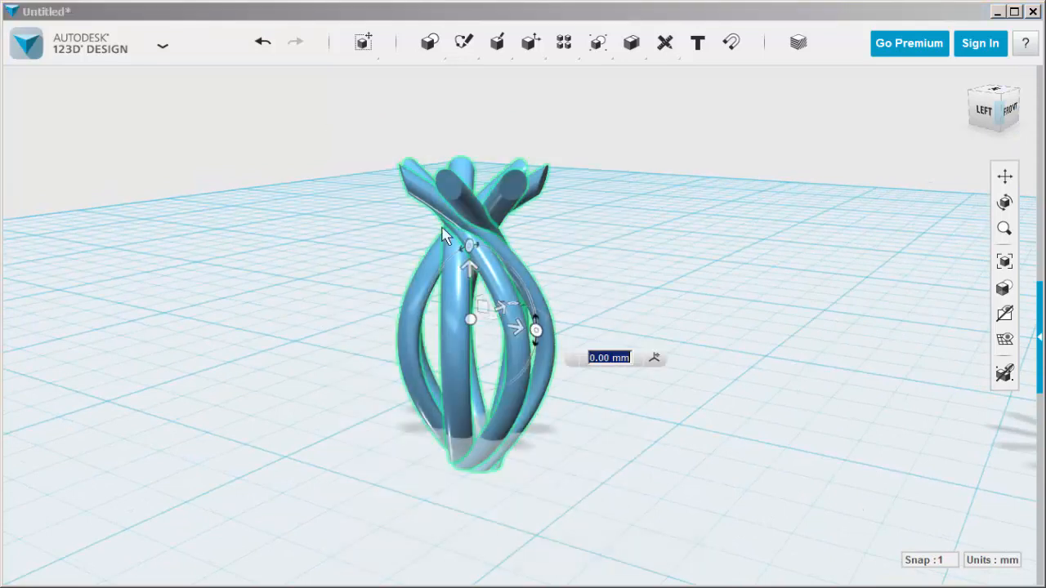
{"action": "left_click_drag", "start_coordinate": [469, 250], "coordinate": [469, 192]}
- Place a Box primitive on the grid beside the pendant and switch to the Left view
{"action": "left_click", "coordinate": [363, 431]}
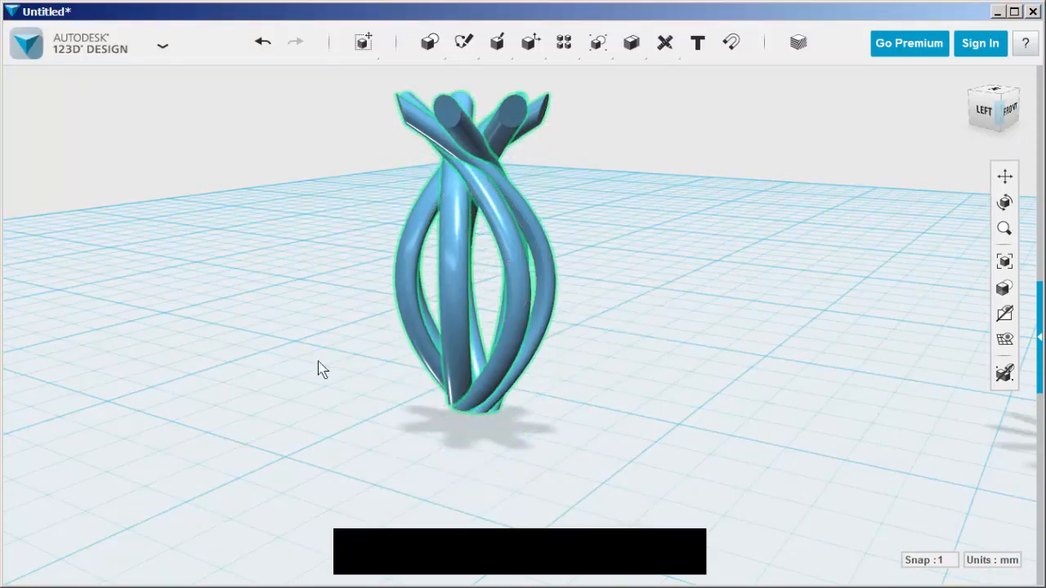
{"action": "scroll", "coordinate": [362, 431], "scroll_direction": "down", "scroll_amount": 3}
{"action": "right_click_drag", "start_coordinate": [363, 430], "coordinate": [333, 406]}
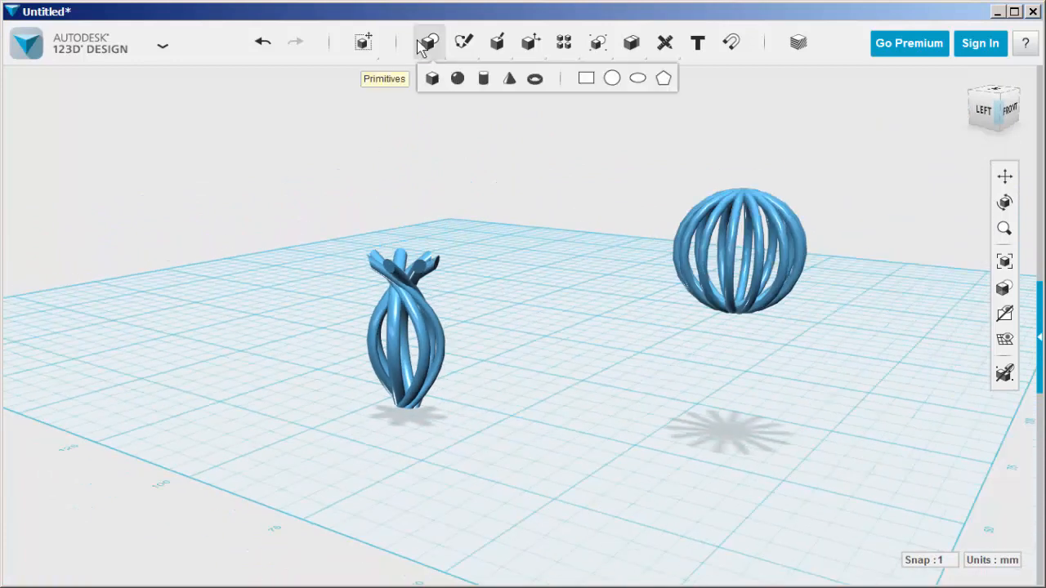
{"action": "left_click", "coordinate": [432, 78]}
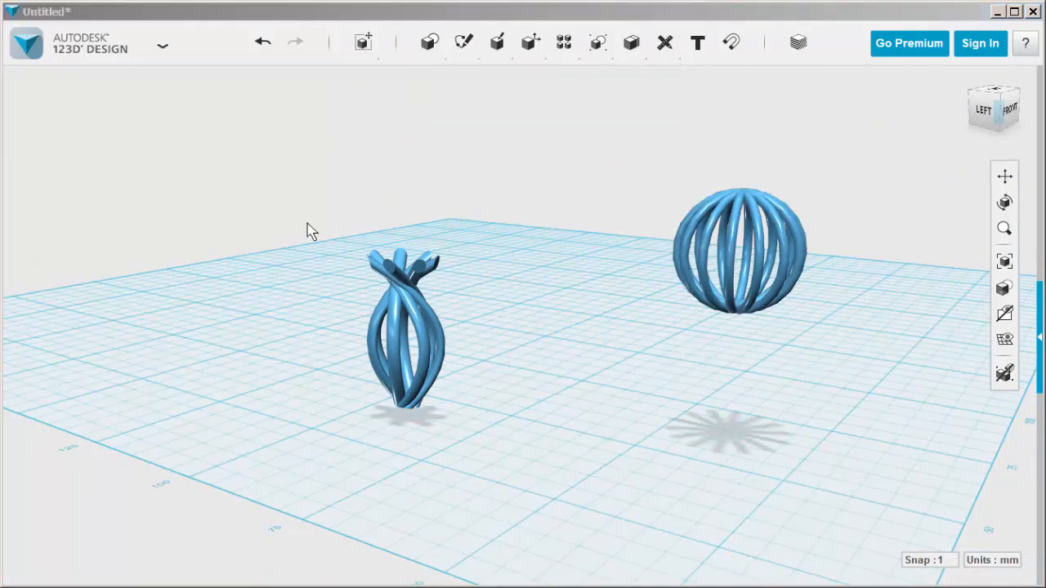
{"action": "left_click", "coordinate": [302, 372]}
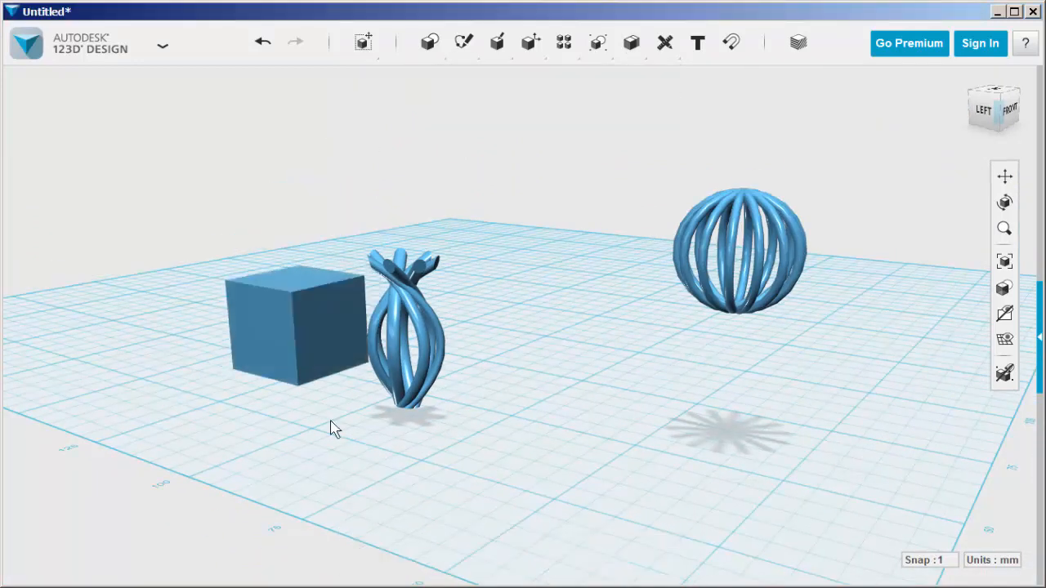
{"action": "left_click", "coordinate": [987, 106]}
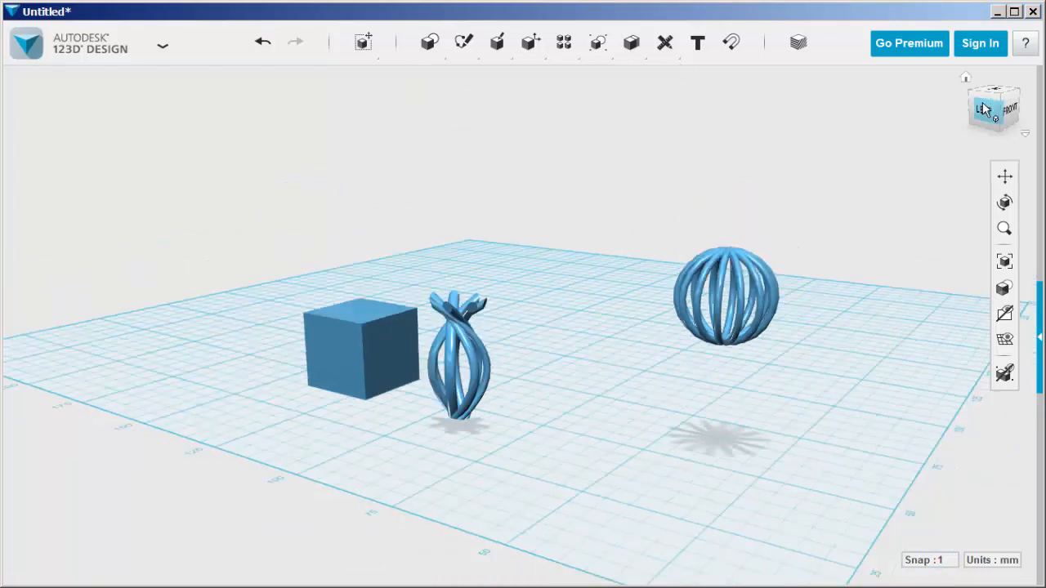
{"action": "scroll", "coordinate": [367, 467], "scroll_direction": "up", "scroll_amount": 3}
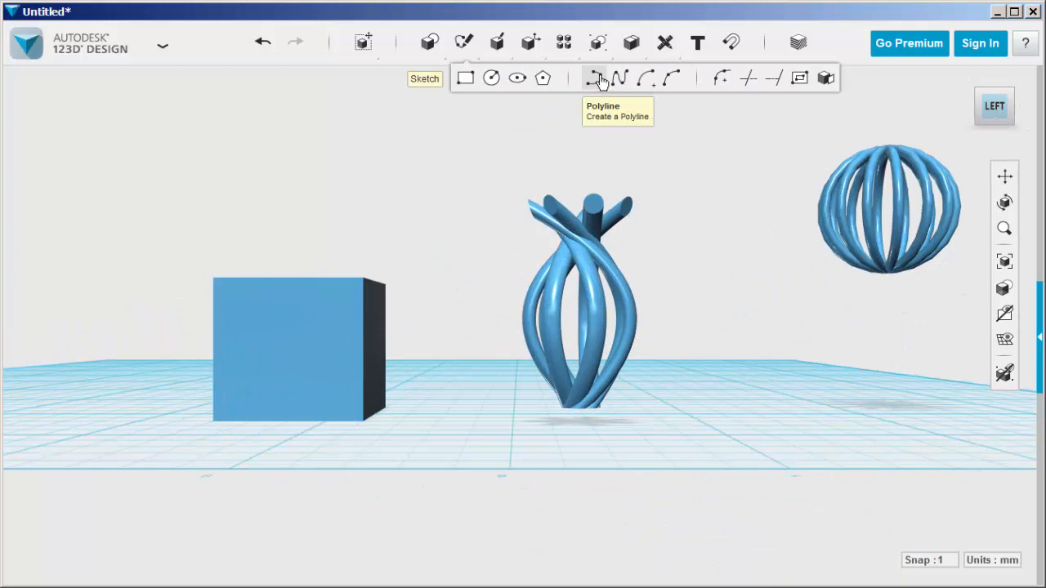
- Draw a two-point horizontal polyline across the cube's face below its middle
{"action": "left_click", "coordinate": [598, 79]}
{"action": "left_click", "coordinate": [298, 360]}
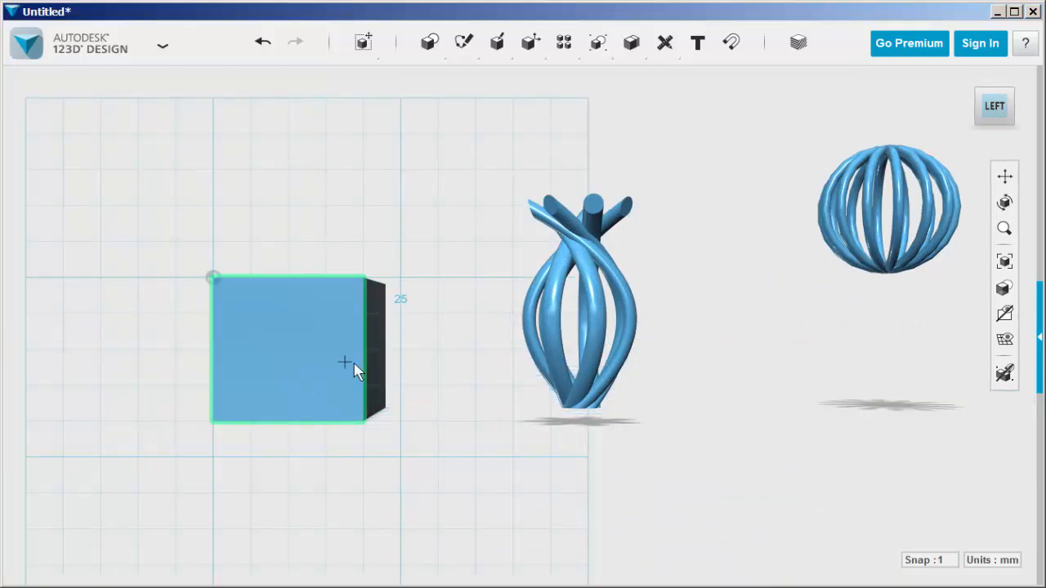
{"action": "left_click", "coordinate": [249, 351]}
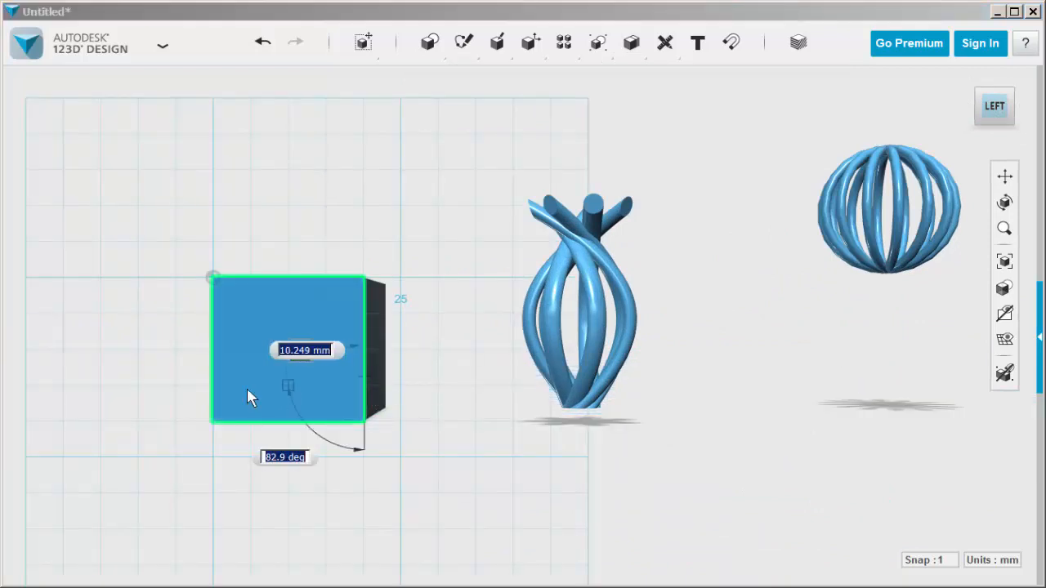
{"action": "left_click", "coordinate": [216, 377]}
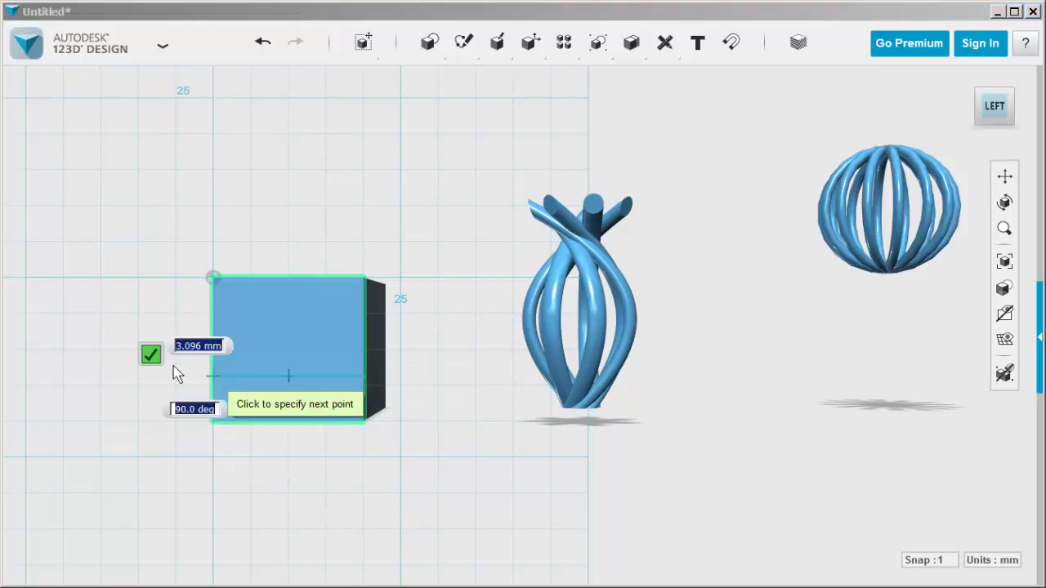
{"action": "left_click", "coordinate": [150, 355]}
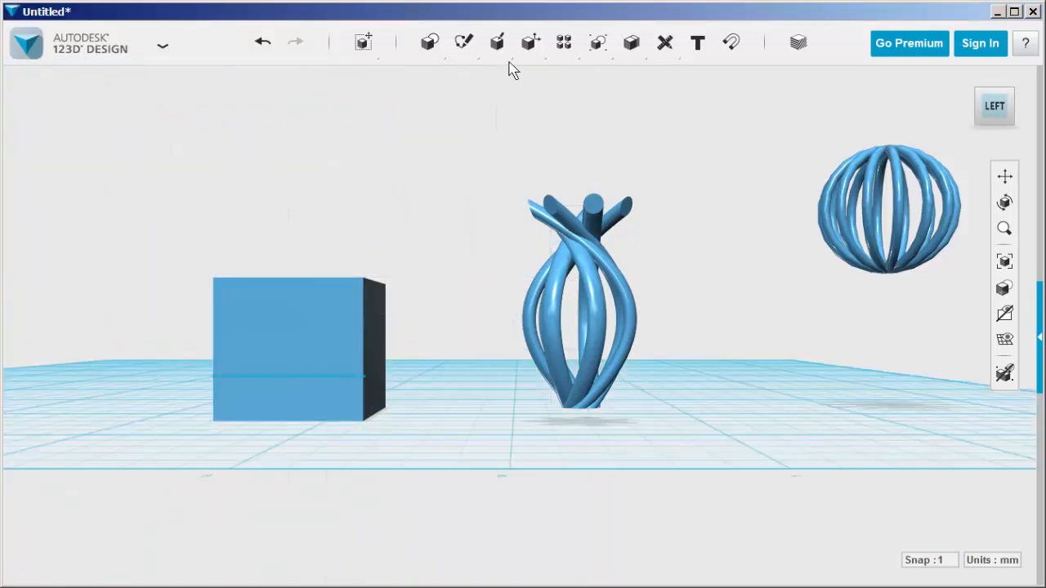
{"action": "mouse_move", "coordinate": [529, 43]}
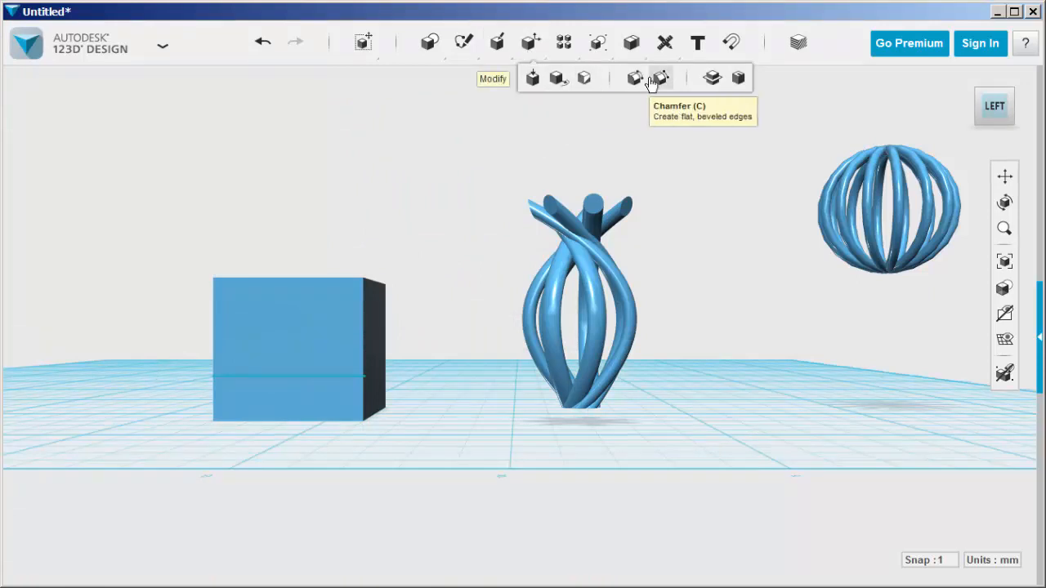
- Split Solid on the pendant using the cube's sketched line as splitting entity, then select the upper piece
{"action": "left_click", "coordinate": [714, 79]}
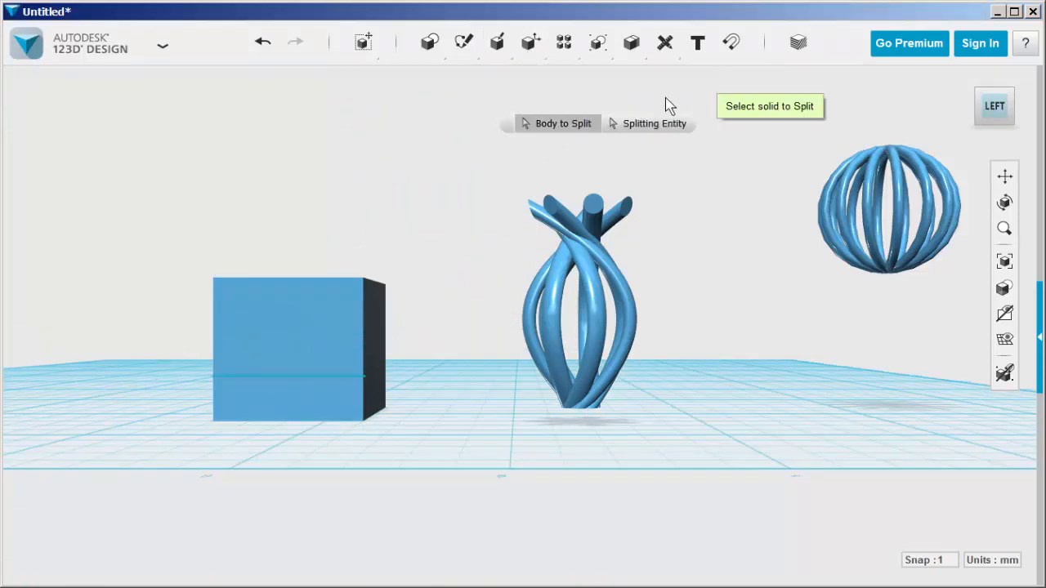
{"action": "left_click_drag", "start_coordinate": [488, 153], "coordinate": [685, 462]}
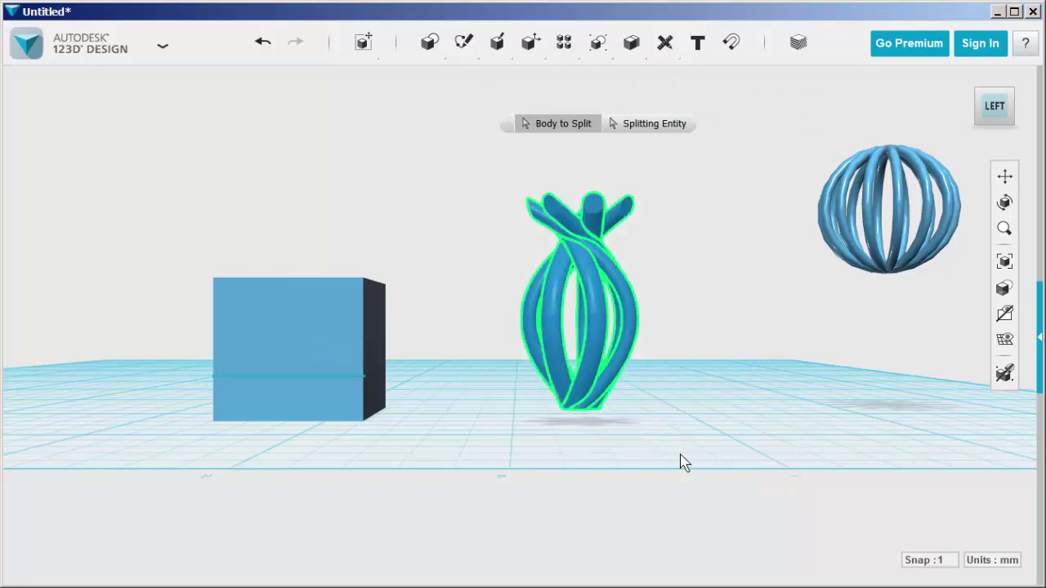
{"action": "left_click", "coordinate": [643, 129]}
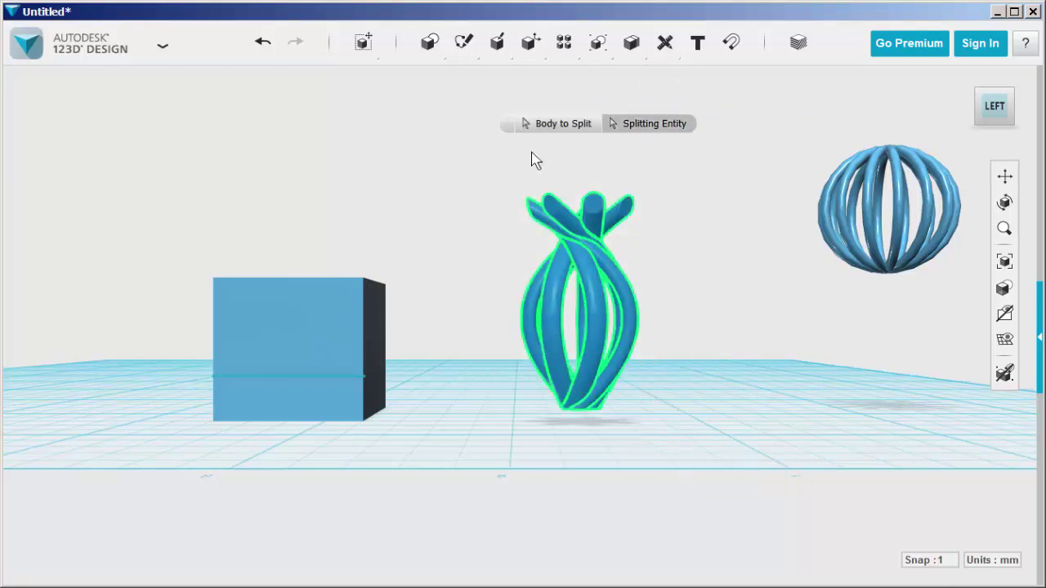
{"action": "left_click", "coordinate": [318, 379]}
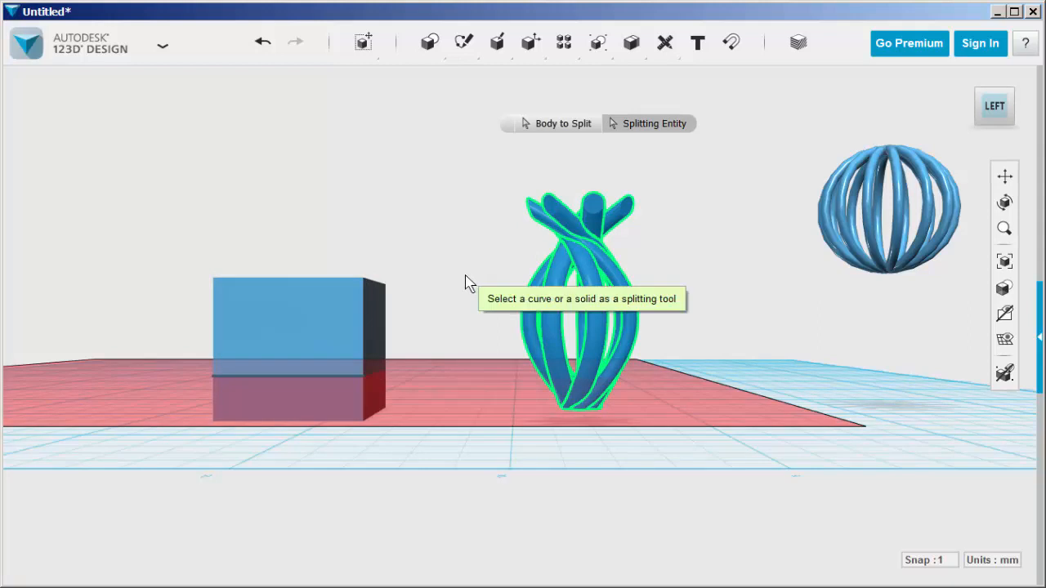
{"action": "key", "text": "Return"}
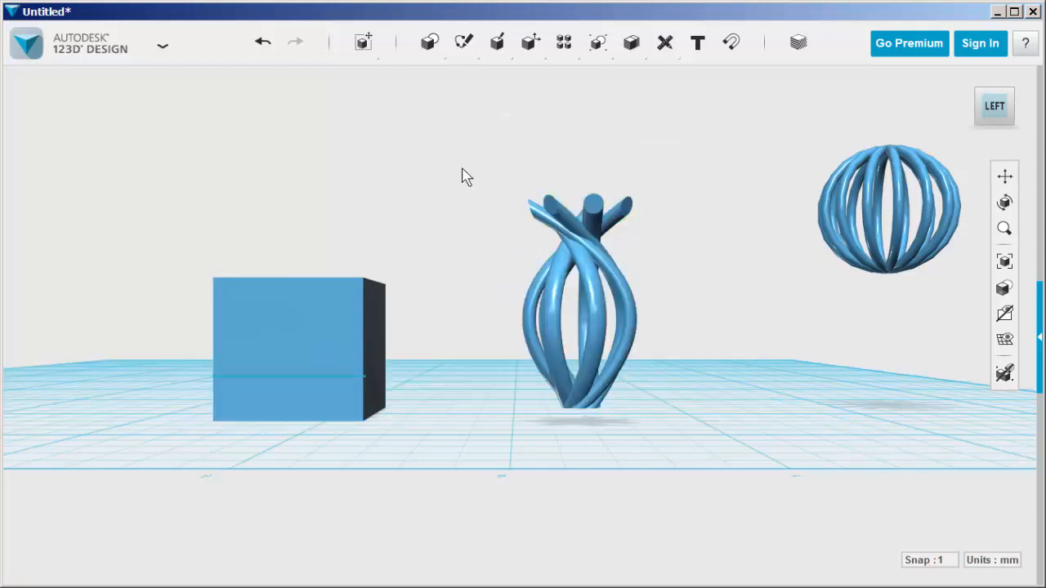
{"action": "left_click_drag", "start_coordinate": [462, 174], "coordinate": [677, 383]}
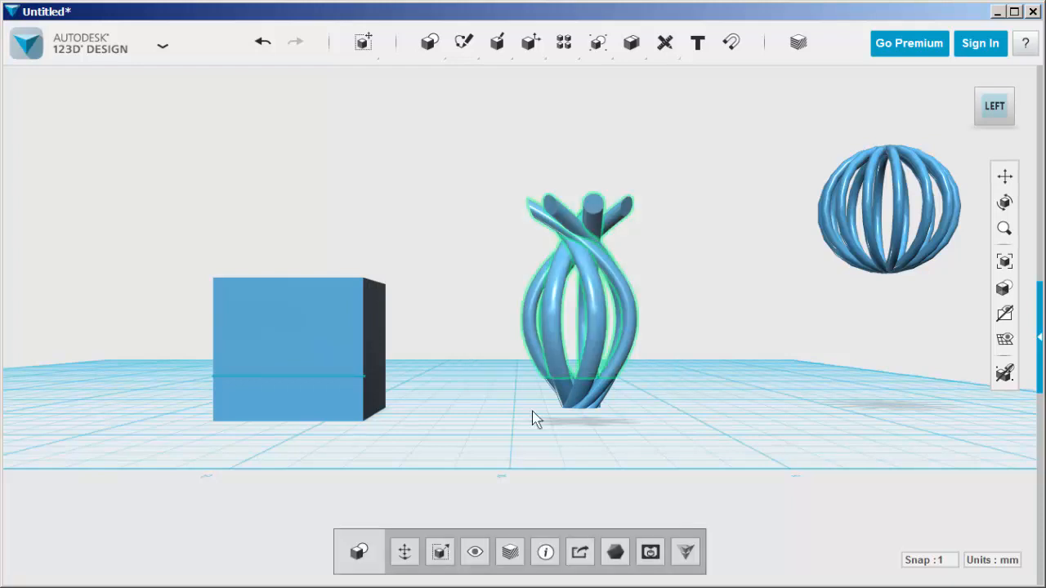
- Move the top piece about 9 mm upward so it sits visibly above the bottom piece
{"action": "left_click", "coordinate": [404, 552]}
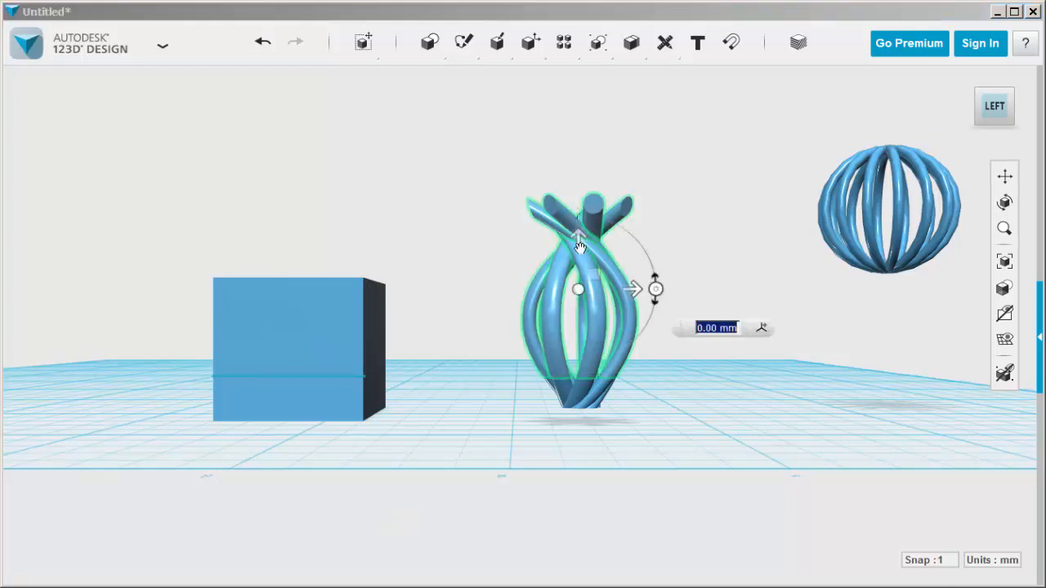
{"action": "left_click_drag", "start_coordinate": [578, 242], "coordinate": [568, 176]}
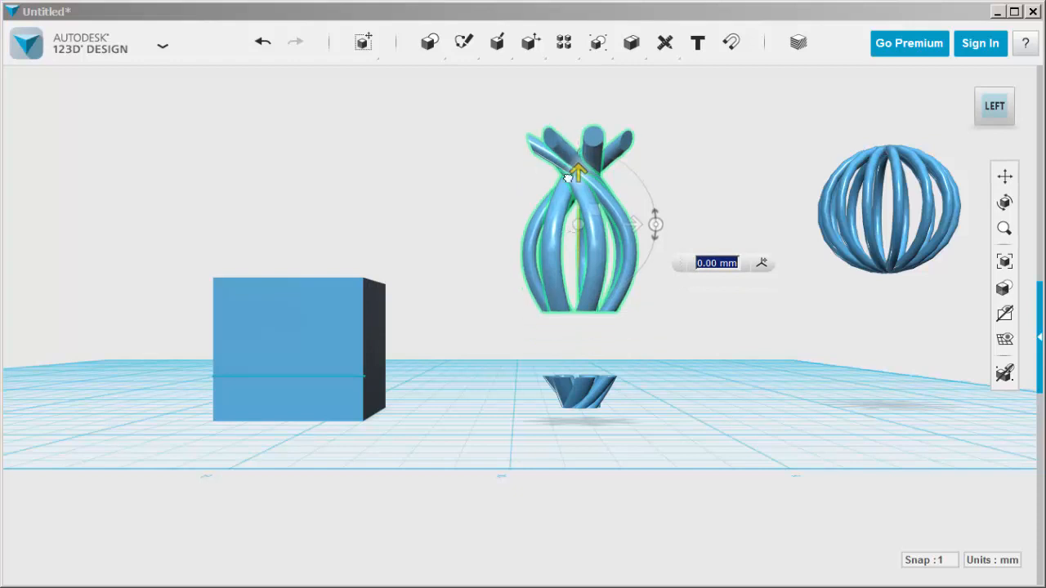
{"action": "left_click", "coordinate": [467, 351]}
{"action": "mouse_move", "coordinate": [467, 351]}
{"action": "right_mouse_down"}
{"action": "mouse_move", "coordinate": [426, 348]}
{"action": "mouse_move", "coordinate": [425, 359]}
{"action": "right_mouse_up"}
{"action": "scroll", "coordinate": [441, 368], "scroll_direction": "down", "scroll_amount": 3}
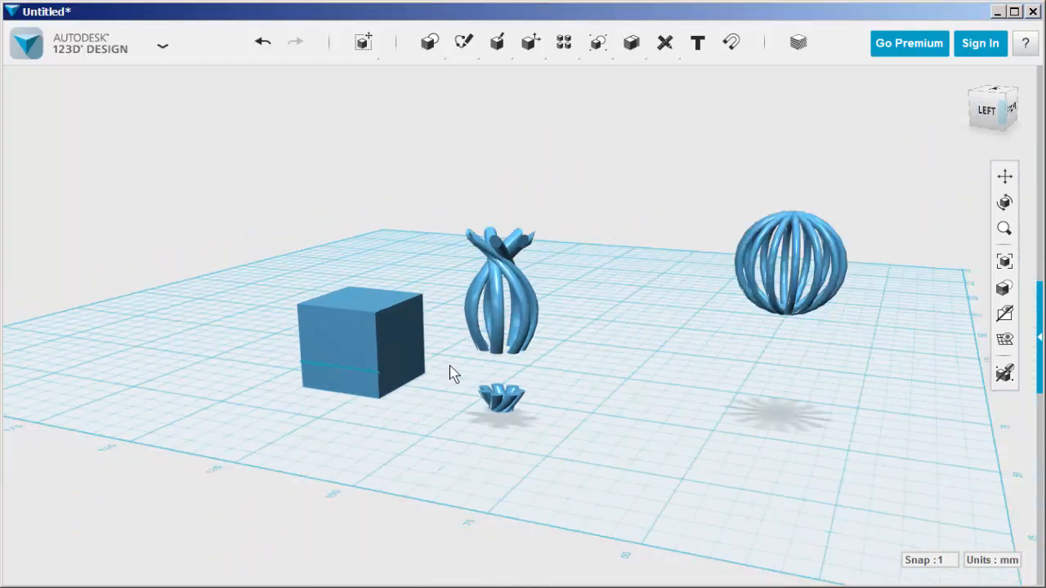
{"action": "scroll", "coordinate": [544, 288], "scroll_direction": "up", "scroll_amount": 5}
{"action": "middle_click_drag", "start_coordinate": [543, 294], "coordinate": [395, 286]}
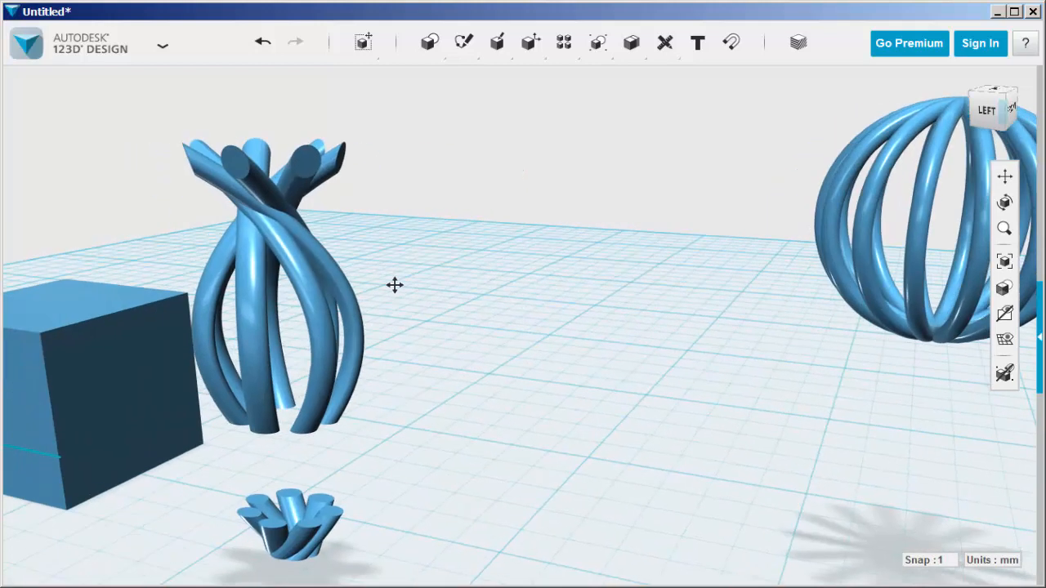
{"action": "scroll", "coordinate": [417, 329], "scroll_direction": "down", "scroll_amount": 3}
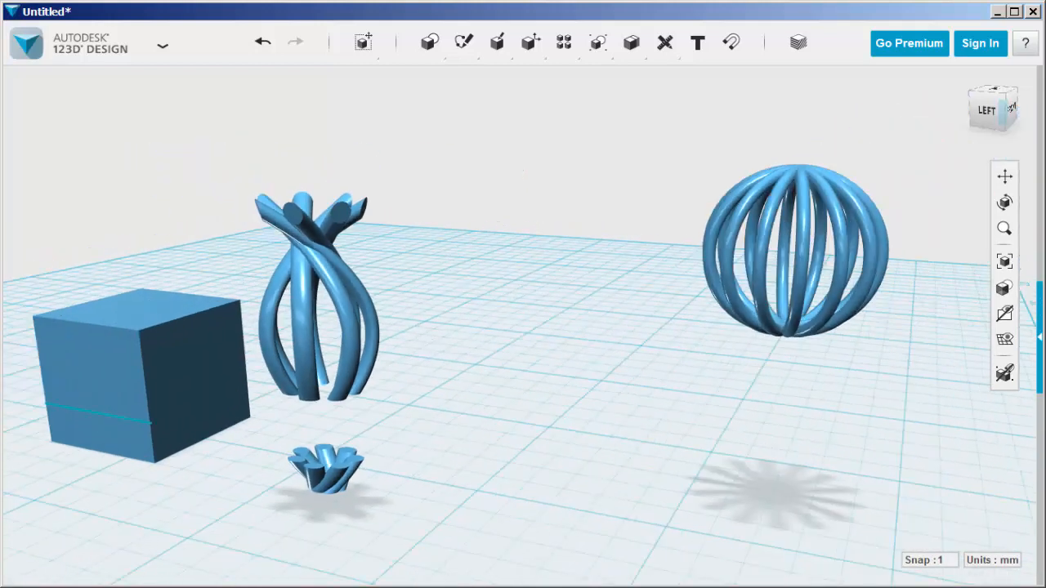